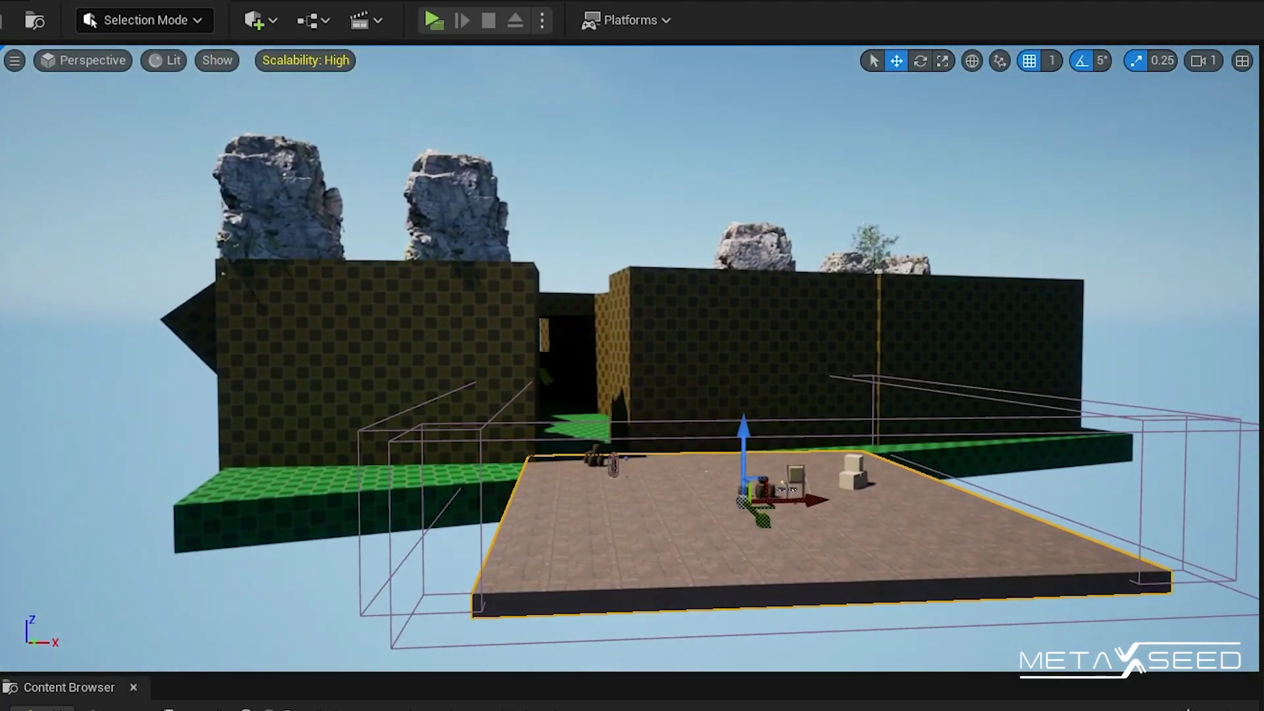
- Display the level in the Nanite Triangles visualization and examine the triangulation of the walls, floor and rocks
key(s)
right_drag(632, 356, 632, 401)
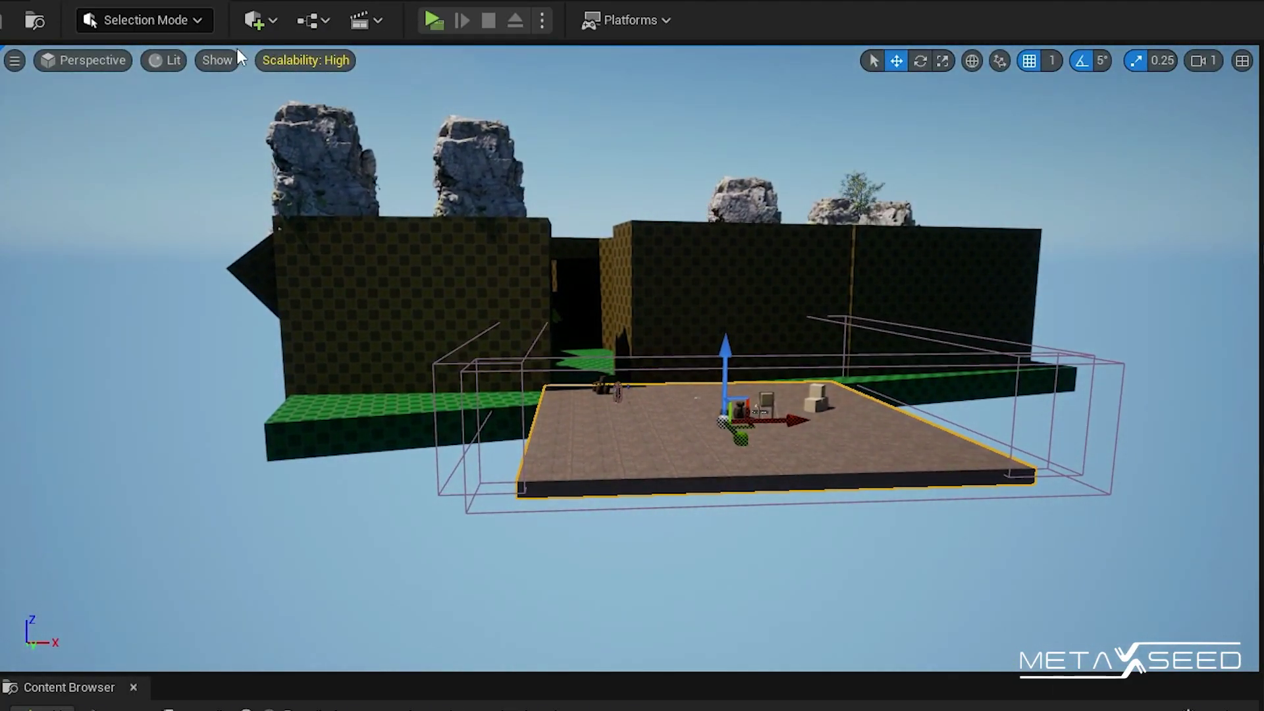
click(202, 60)
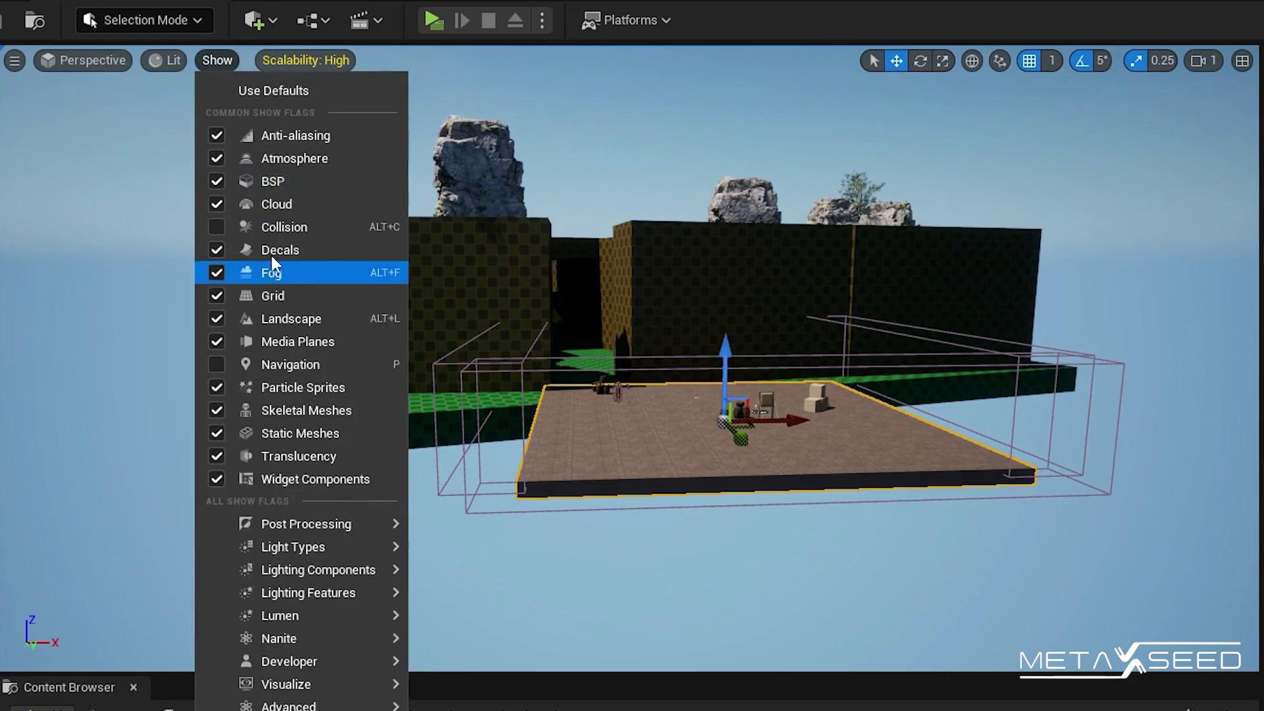
click(164, 70)
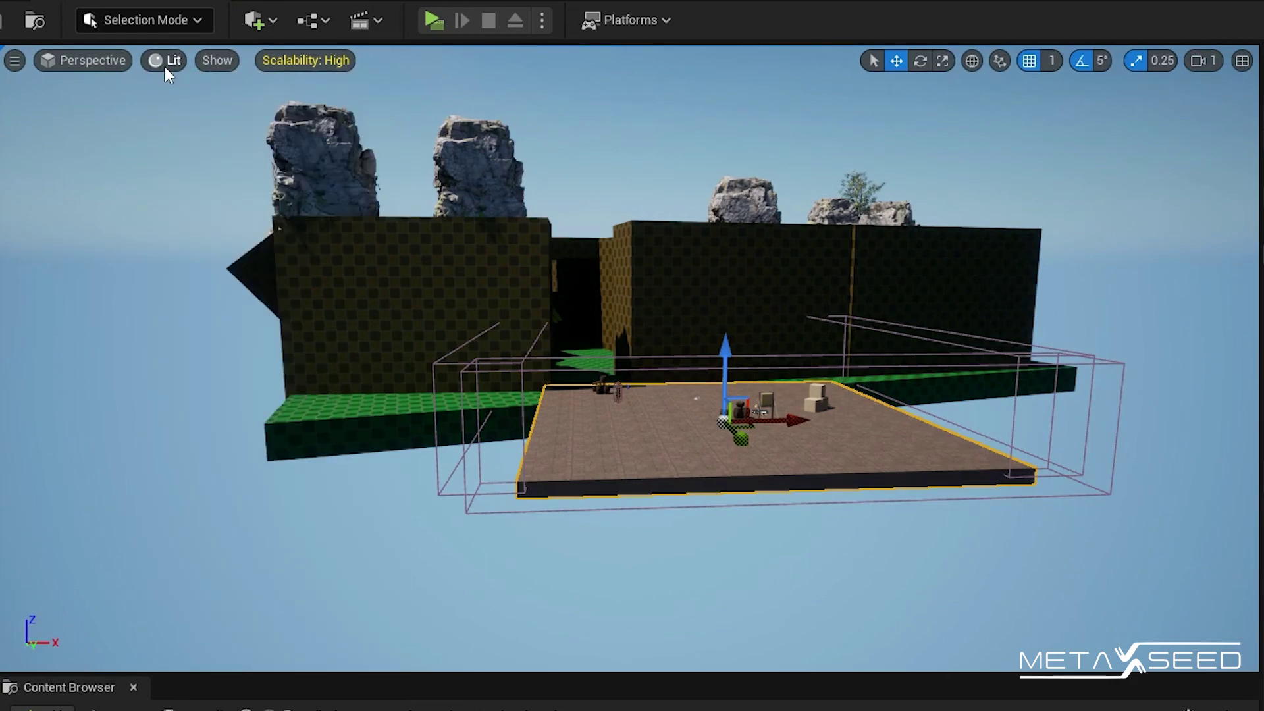
click(165, 66)
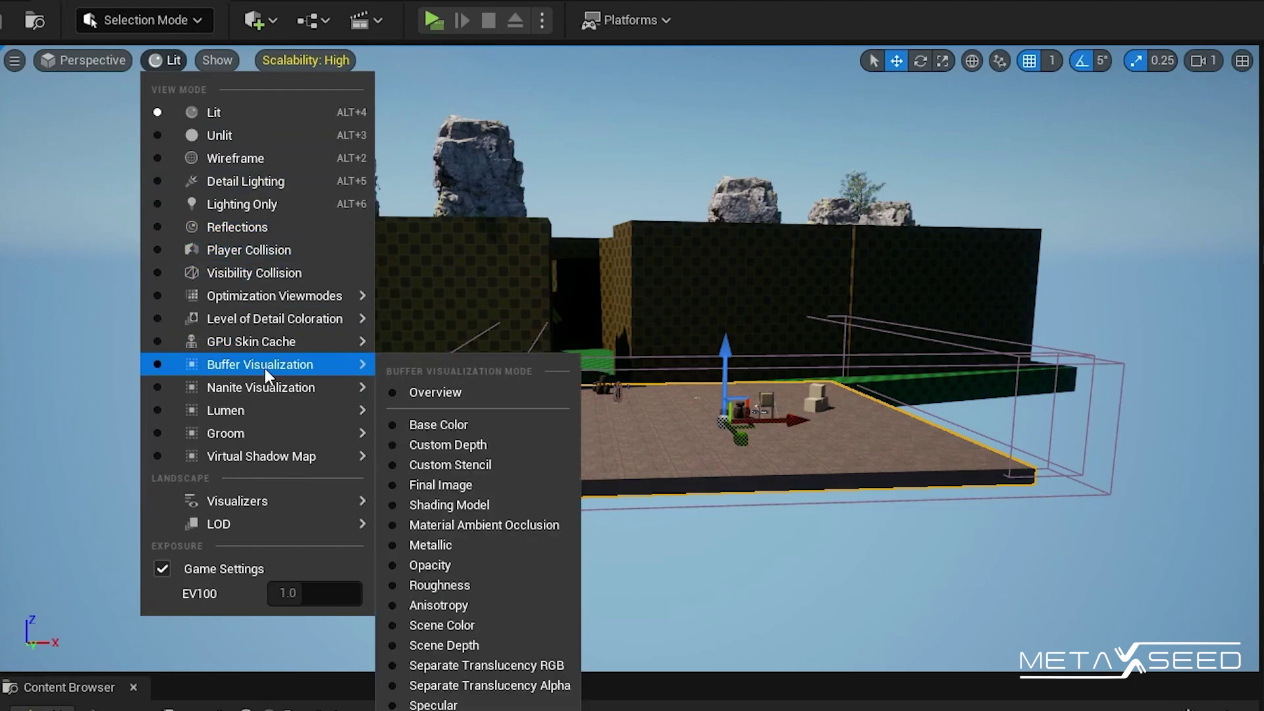
mouse_move(262, 458)
mouse_move(251, 389)
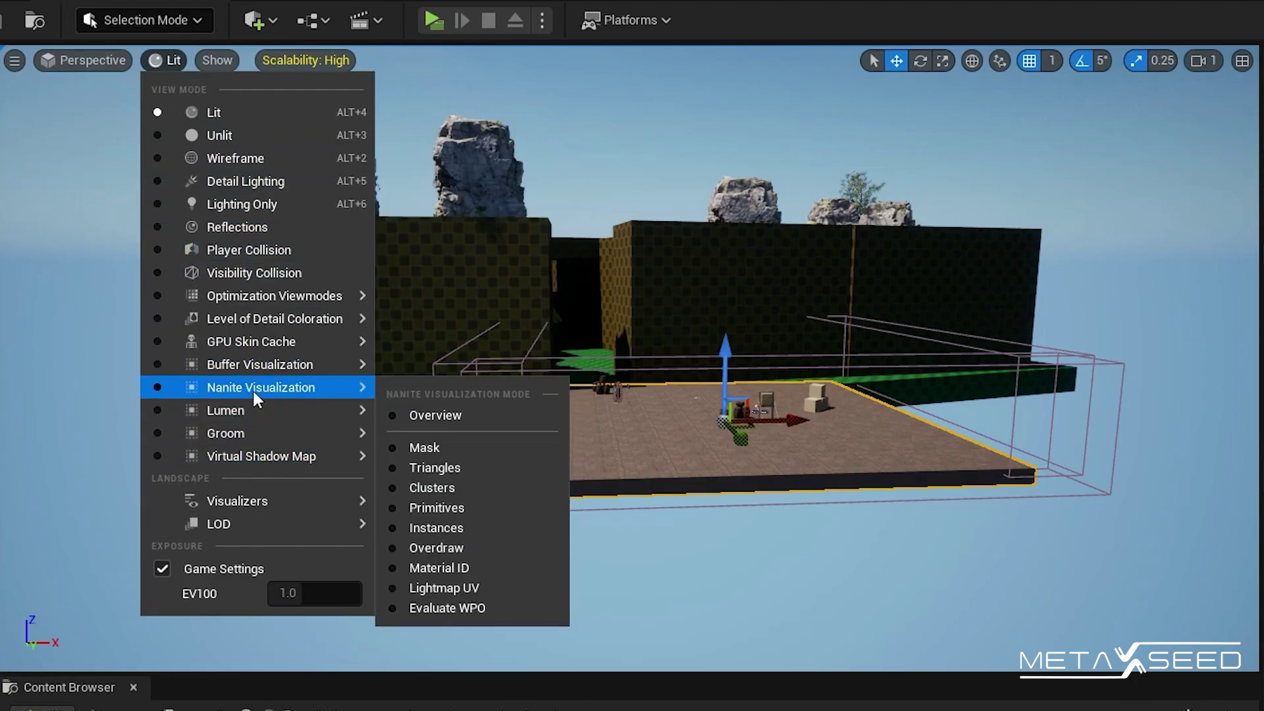
click(460, 467)
right_drag(459, 467, 550, 272)
key(w)
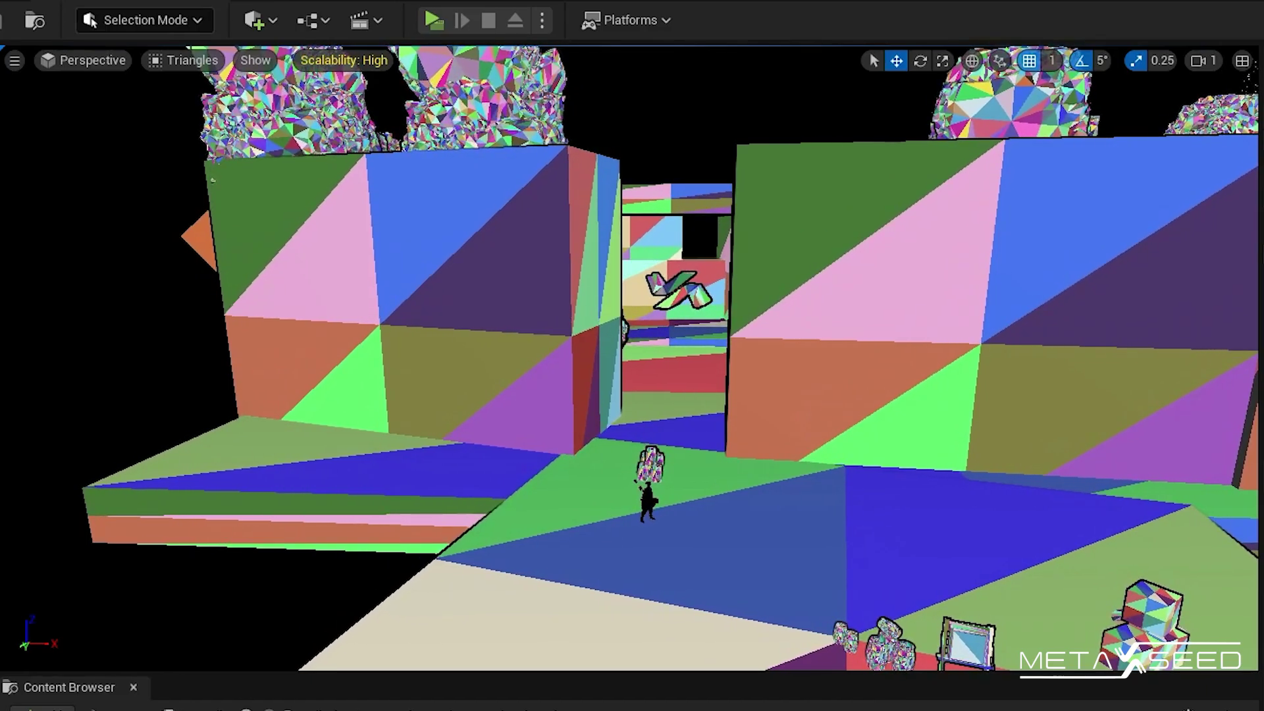
- Return the viewport to Lit shading and examine the walled rock area from above
click(171, 61)
click(184, 107)
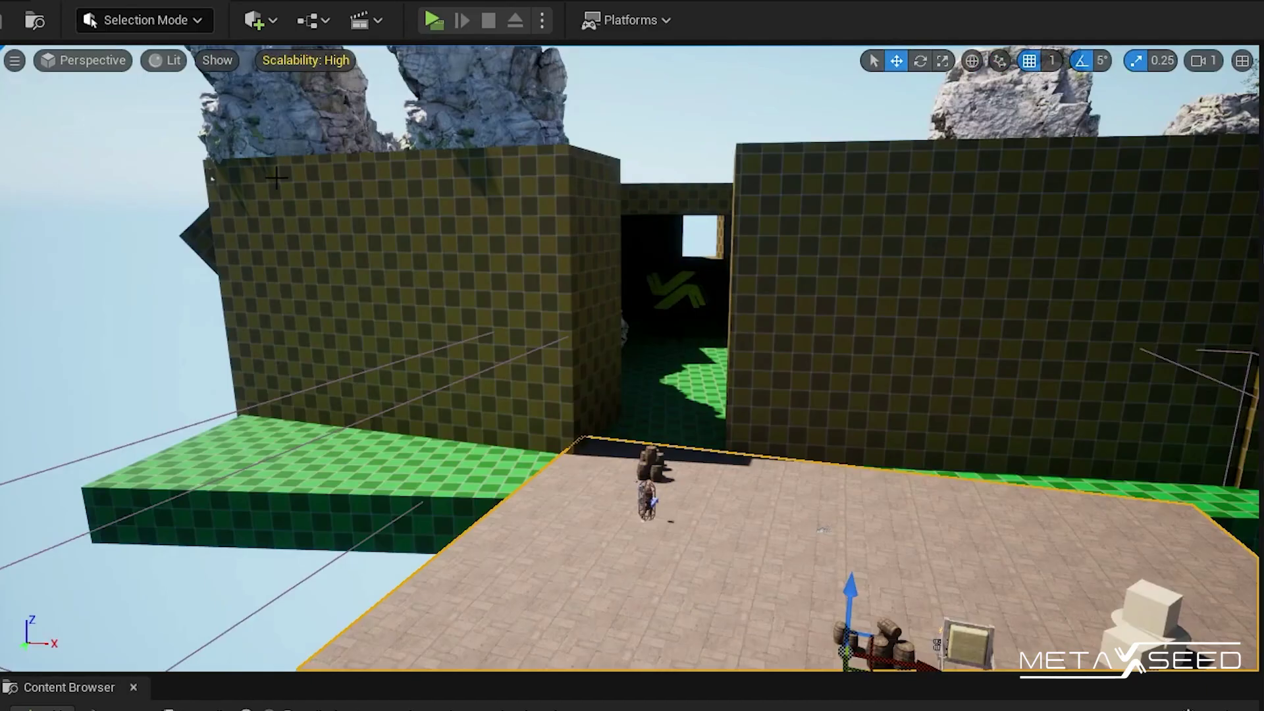
right_drag(212, 178, 454, 168)
key(w)
right_drag(635, 329, 501, 316)
mouse_move(665, 309)
right_down()
mouse_move(645, 296)
mouse_move(656, 342)
mouse_move(649, 322)
right_up()
right_drag(727, 396, 726, 428)
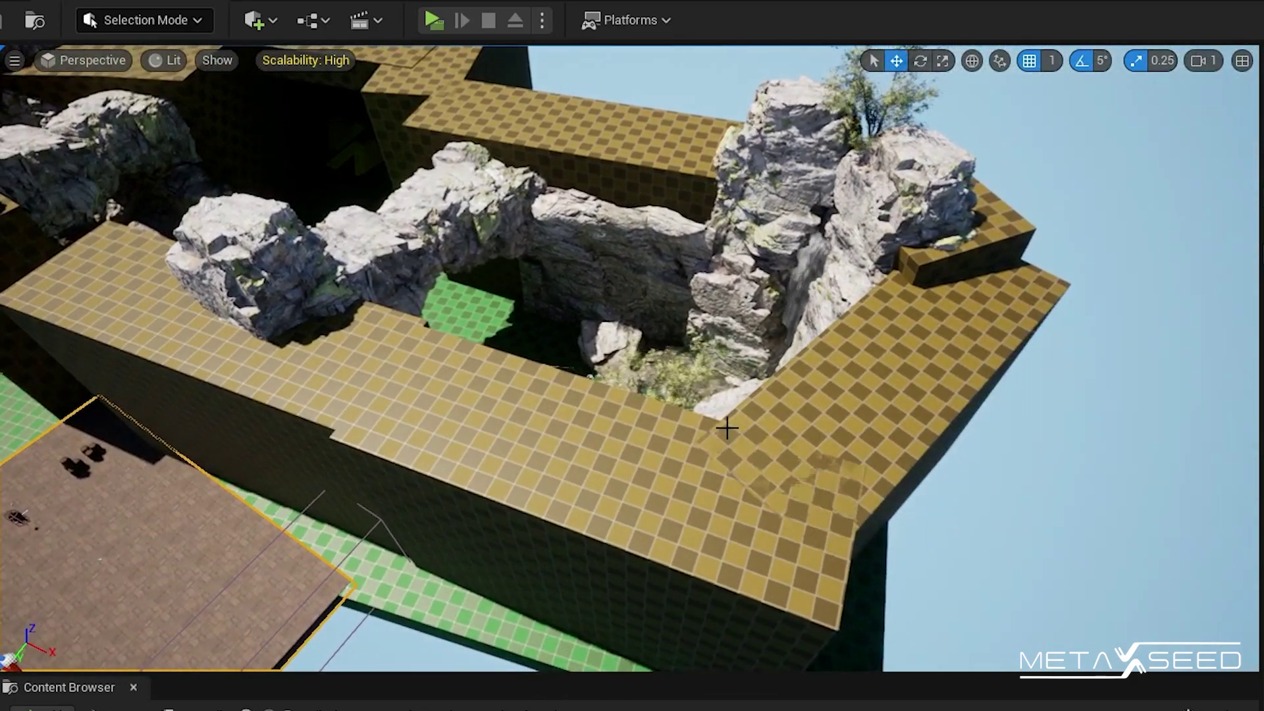
right_drag(770, 513, 872, 407)
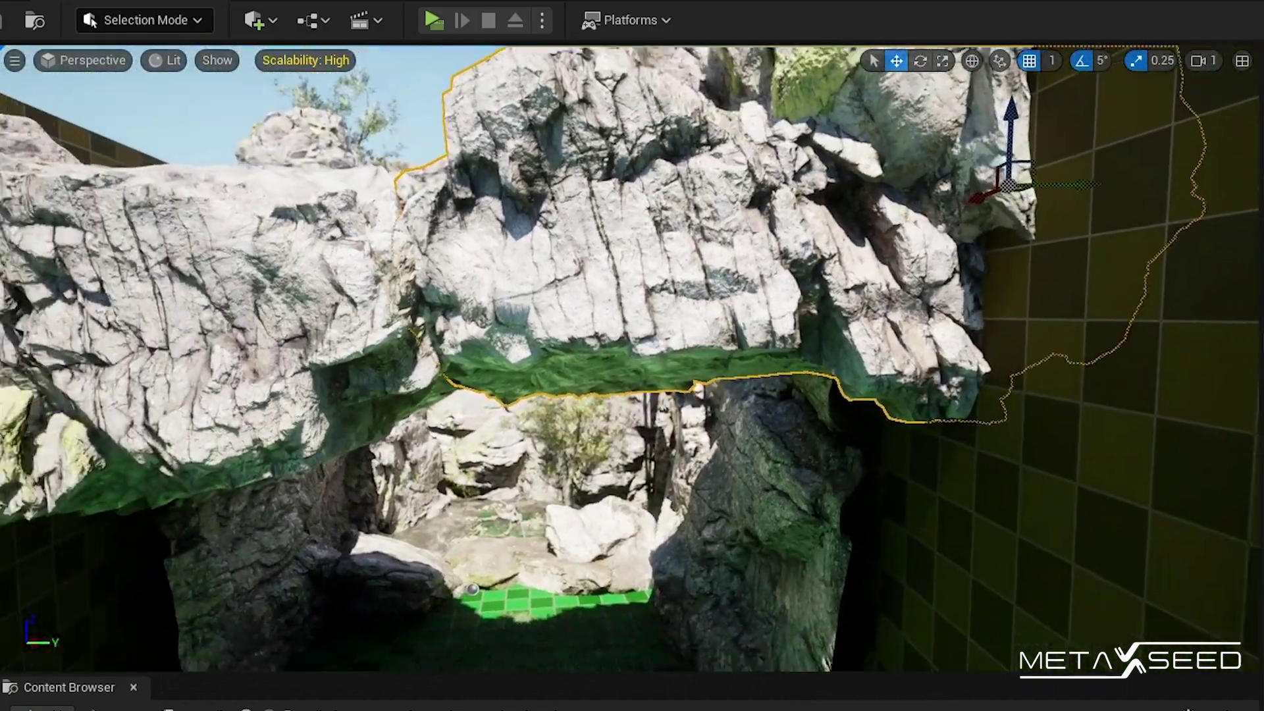
- Examine the rock arch in the level and inspect the tall mossy rock's mesh in the Static Mesh editor
right_drag(632, 359, 461, 408)
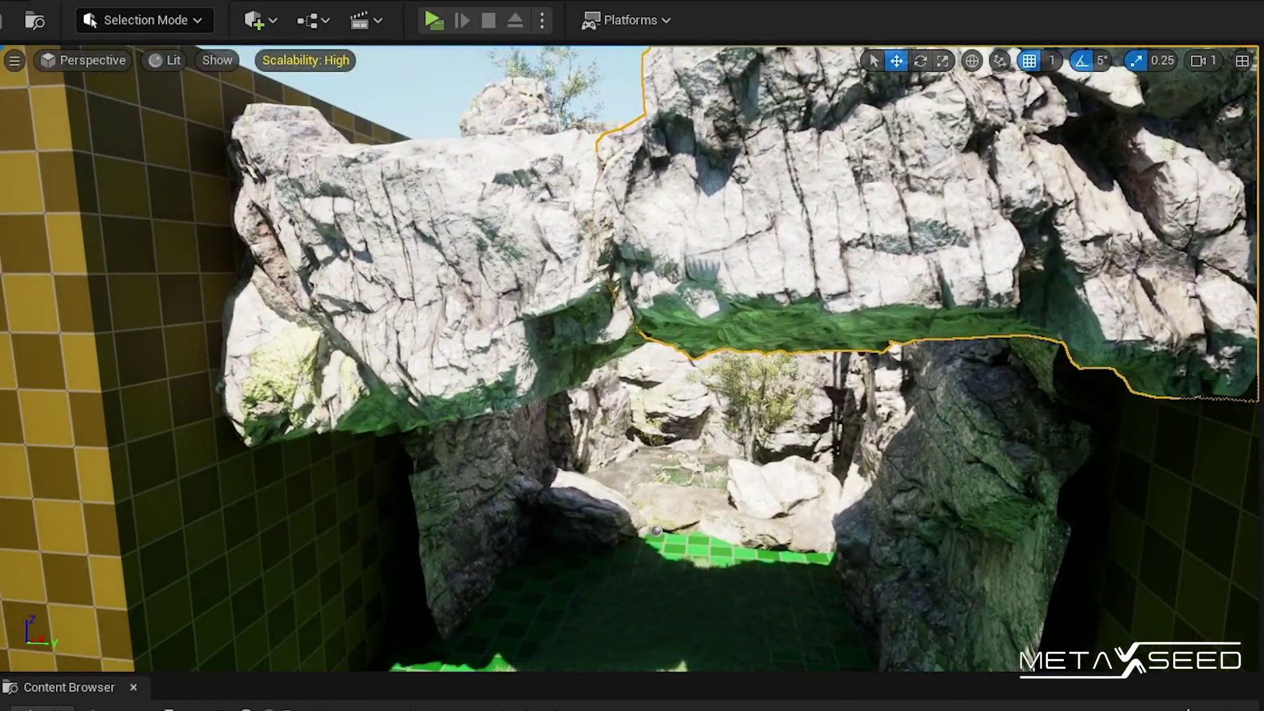
mouse_move(632, 359)
right_down()
mouse_move(218, 362)
mouse_move(210, 448)
mouse_move(632, 356)
mouse_move(619, 329)
mouse_move(645, 277)
mouse_move(619, 355)
mouse_move(633, 395)
mouse_move(351, 283)
right_up()
right_drag(607, 400, 606, 400)
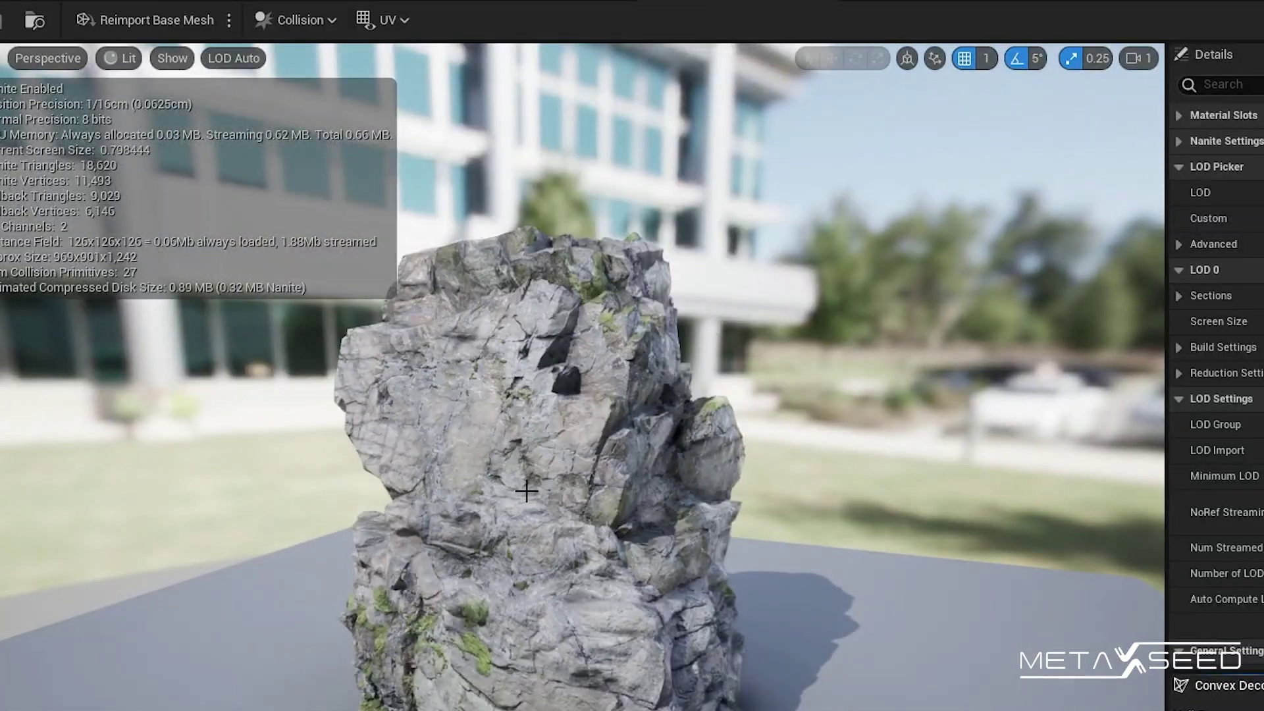
drag(527, 492, 145, 491)
scroll(579, 376, down, 5)
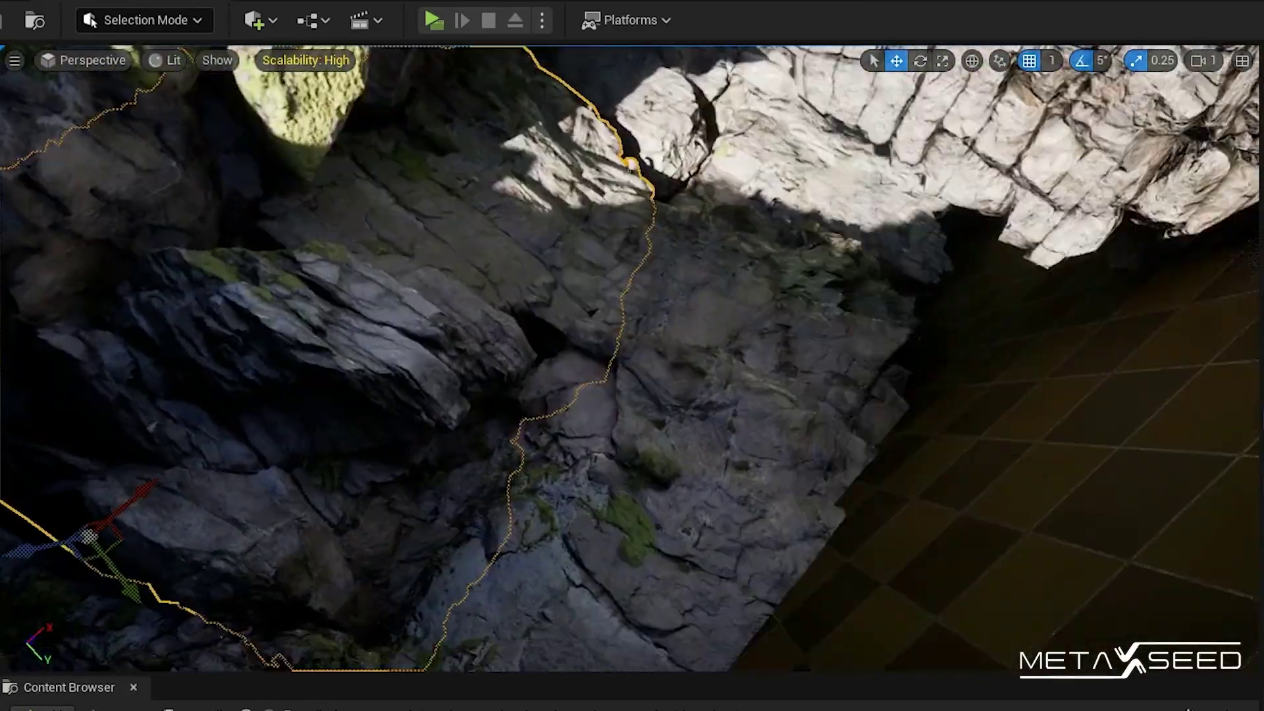
- Select individual rocks around the arch and pool to examine how the rock formation is assembled
right_drag(632, 355, 632, 264)
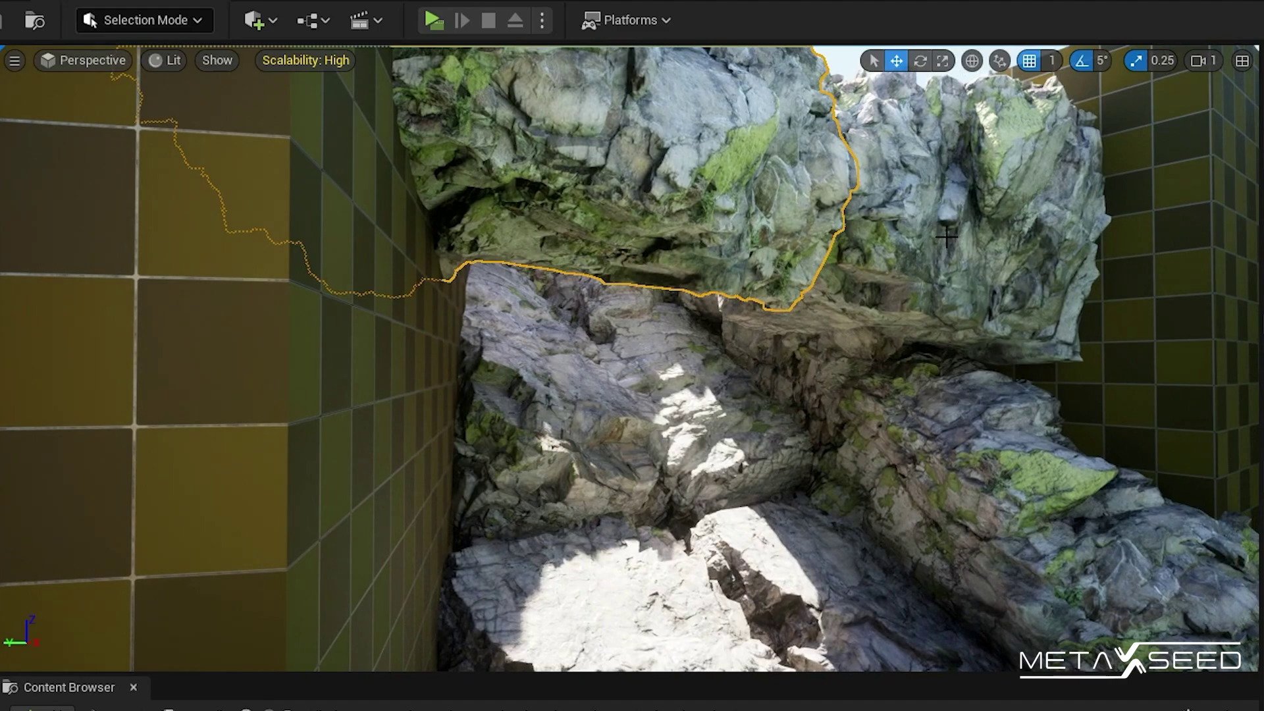
click(946, 235)
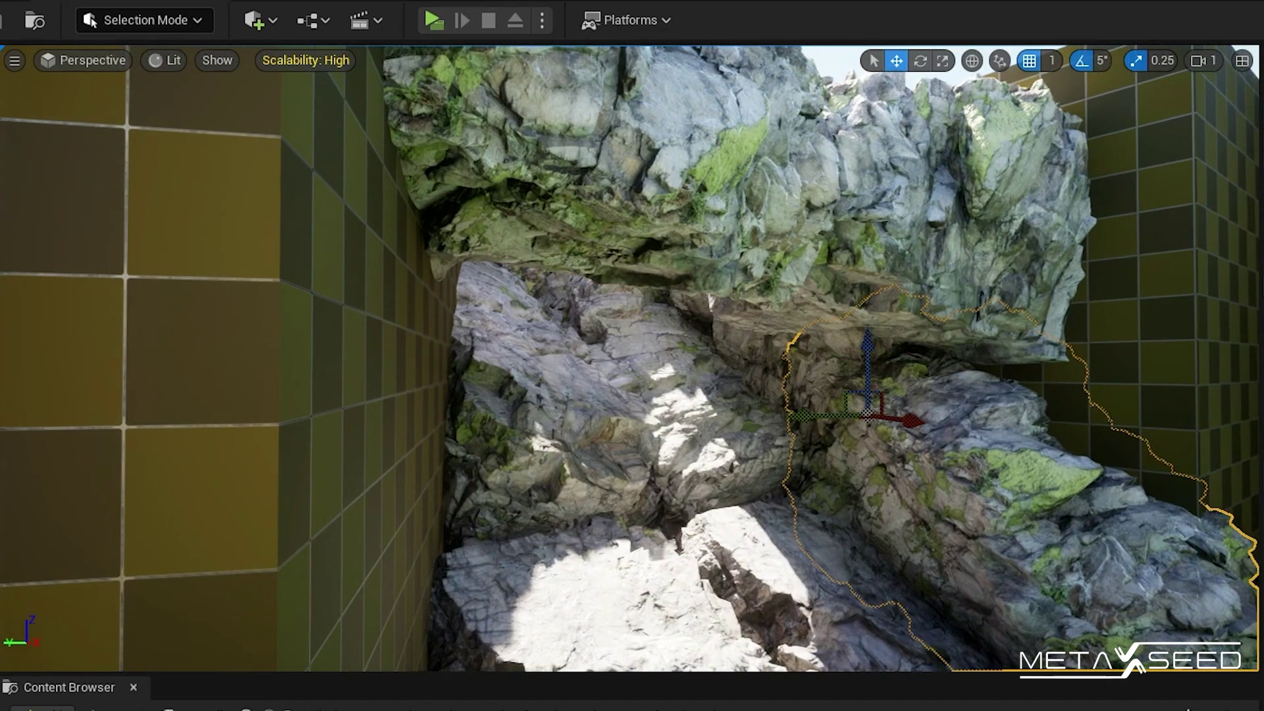
click(748, 553)
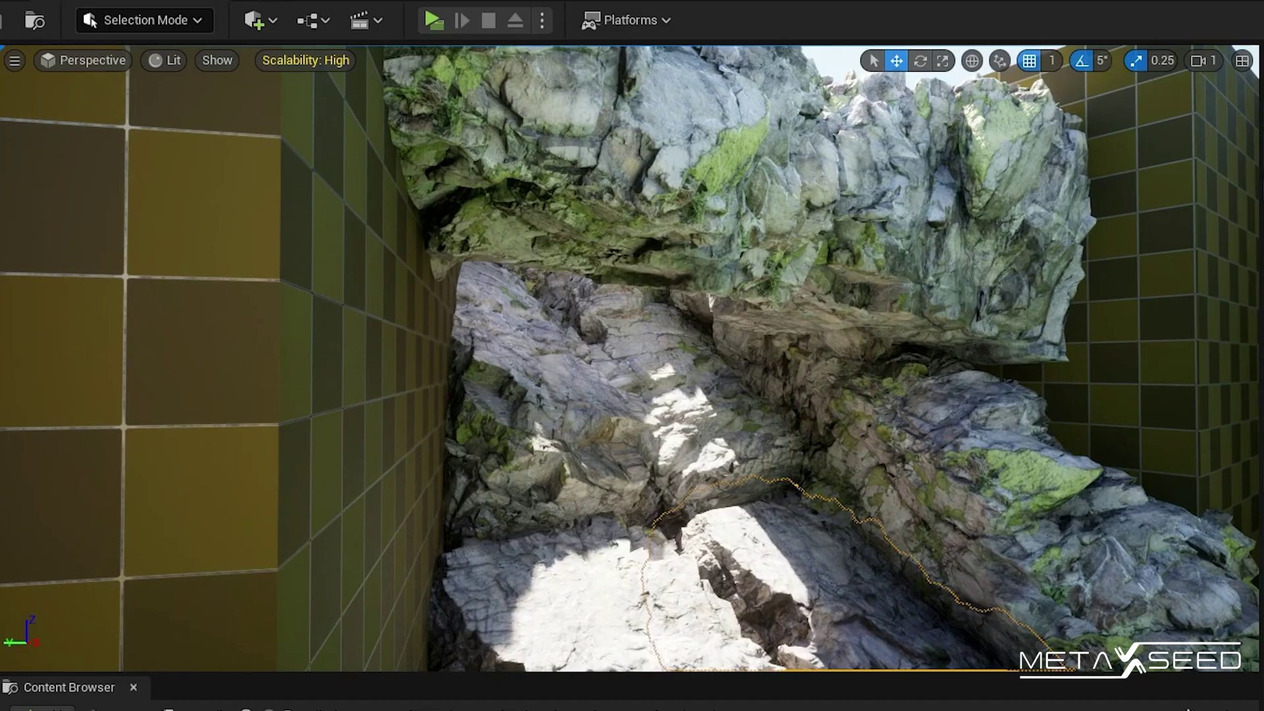
right_drag(695, 465, 817, 573)
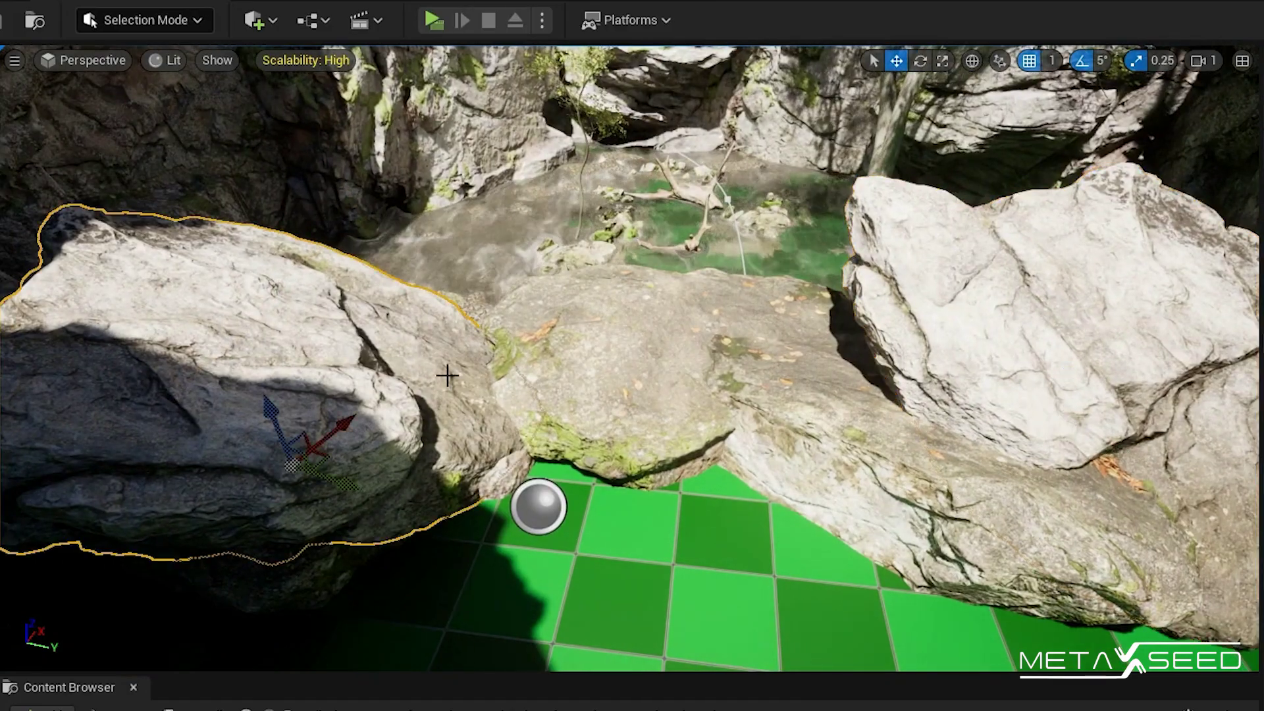
click(579, 376)
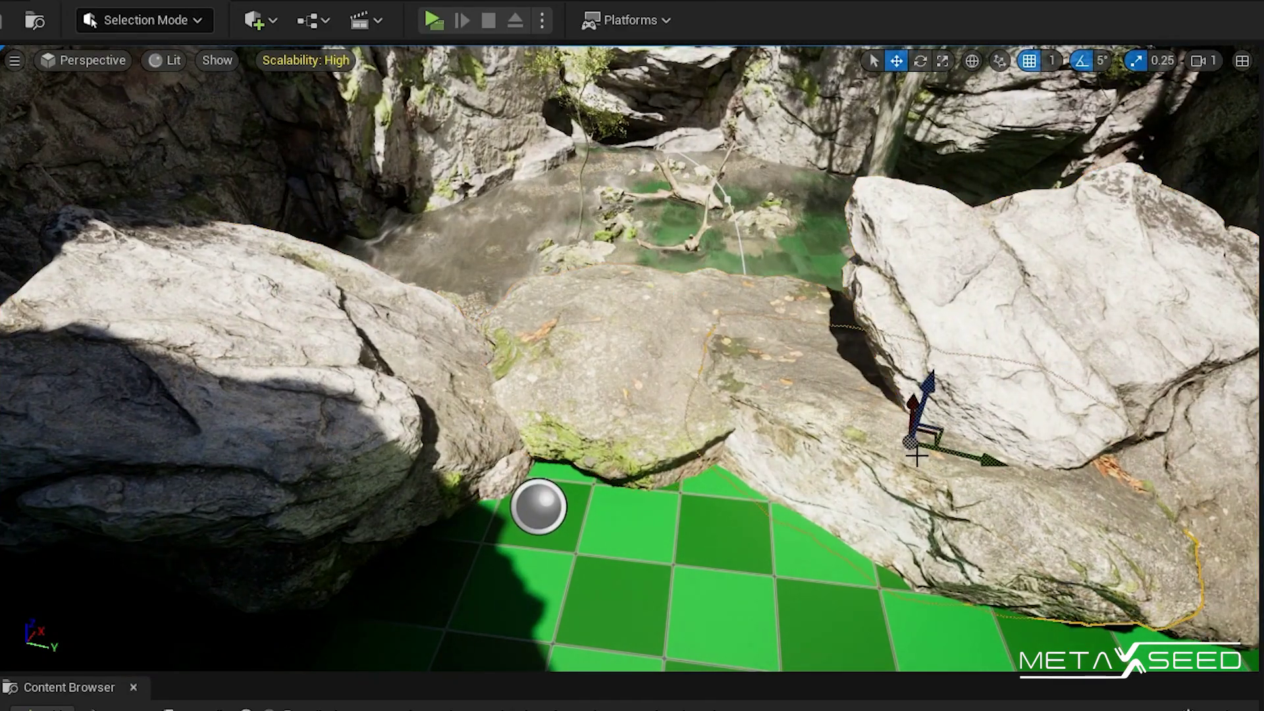
- Select the middle spline point of the water surface in the rock pool and raise it slightly
mouse_move(797, 422)
right_down()
mouse_move(790, 368)
mouse_move(796, 435)
right_up()
right_drag(832, 276, 832, 294)
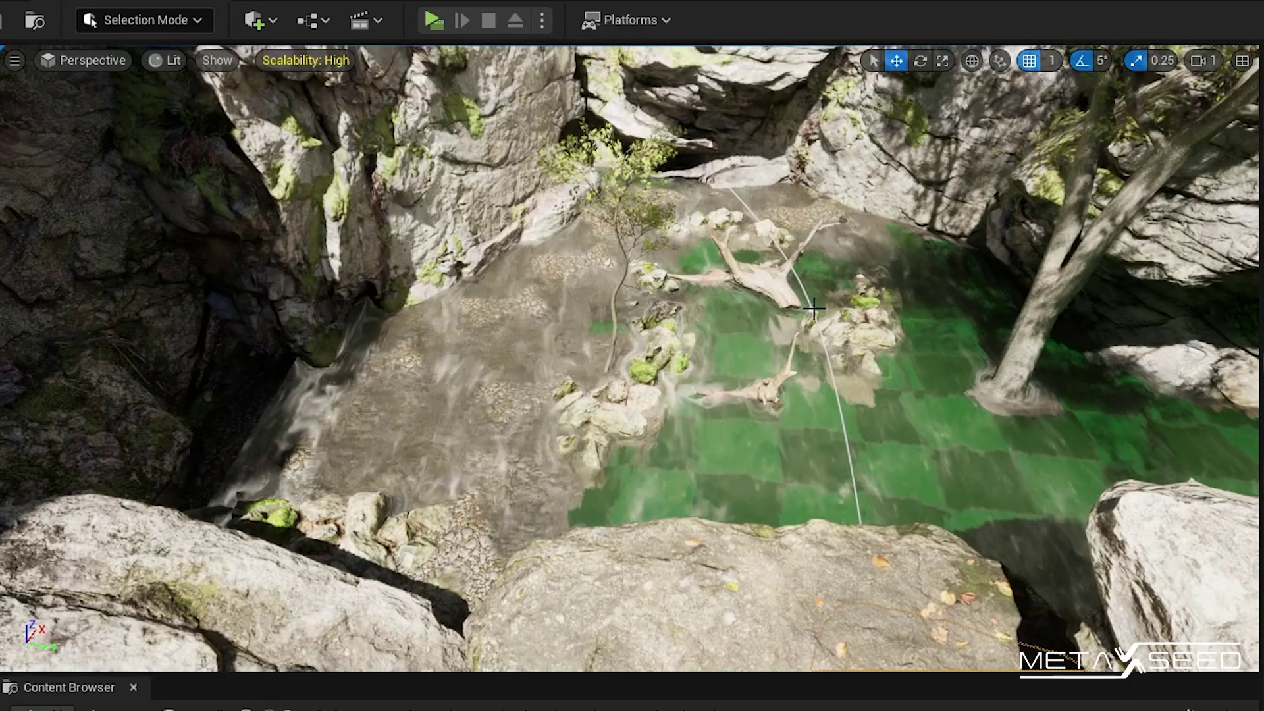
click(814, 309)
click(815, 311)
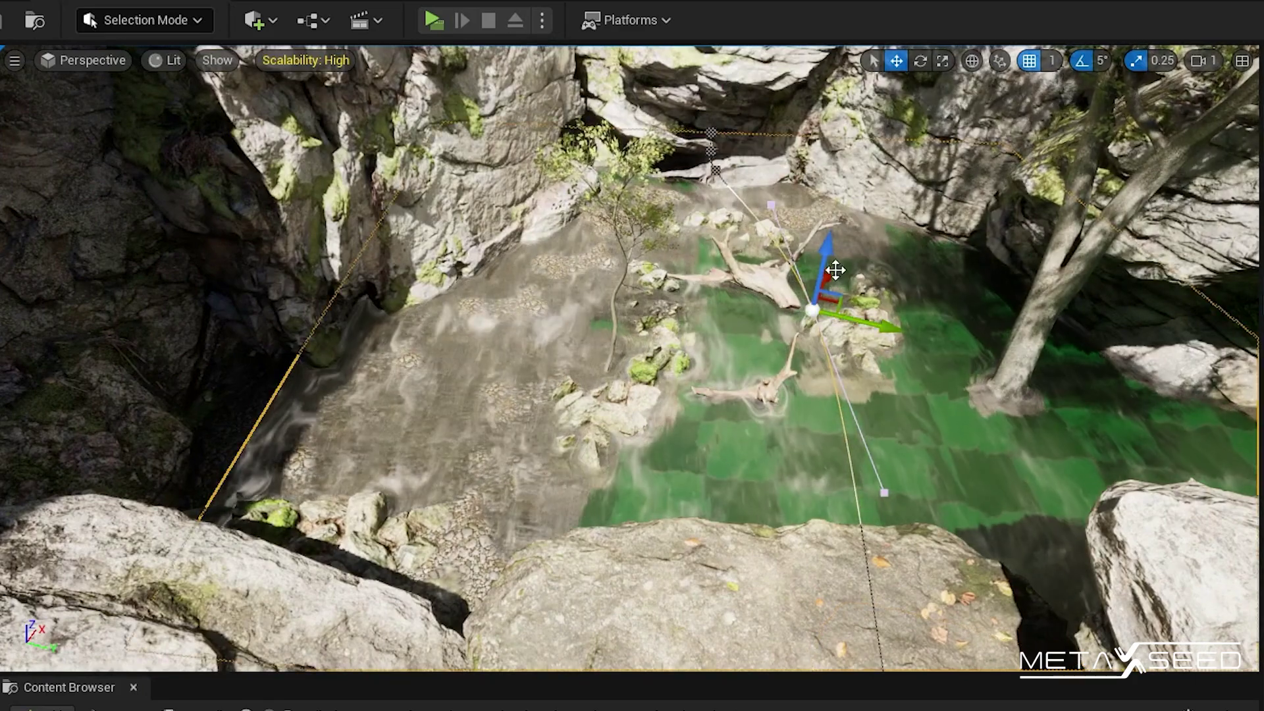
mouse_move(827, 258)
mouse_down()
mouse_move(831, 212)
mouse_move(825, 282)
mouse_move(835, 217)
mouse_move(840, 256)
mouse_move(840, 245)
mouse_up()
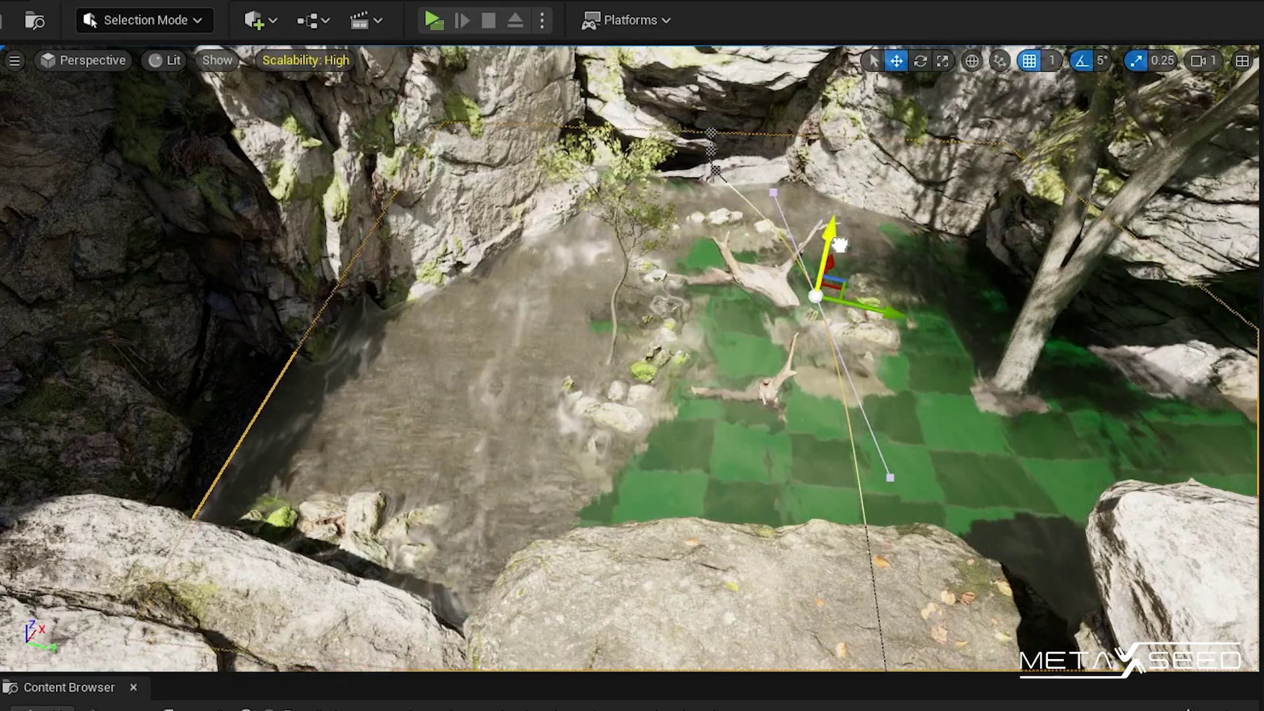
- Examine the waterfall and the rock pieces surrounding it from near and far
right_drag(814, 303, 665, 475)
key(w)
click(874, 397)
drag(685, 559, 685, 484)
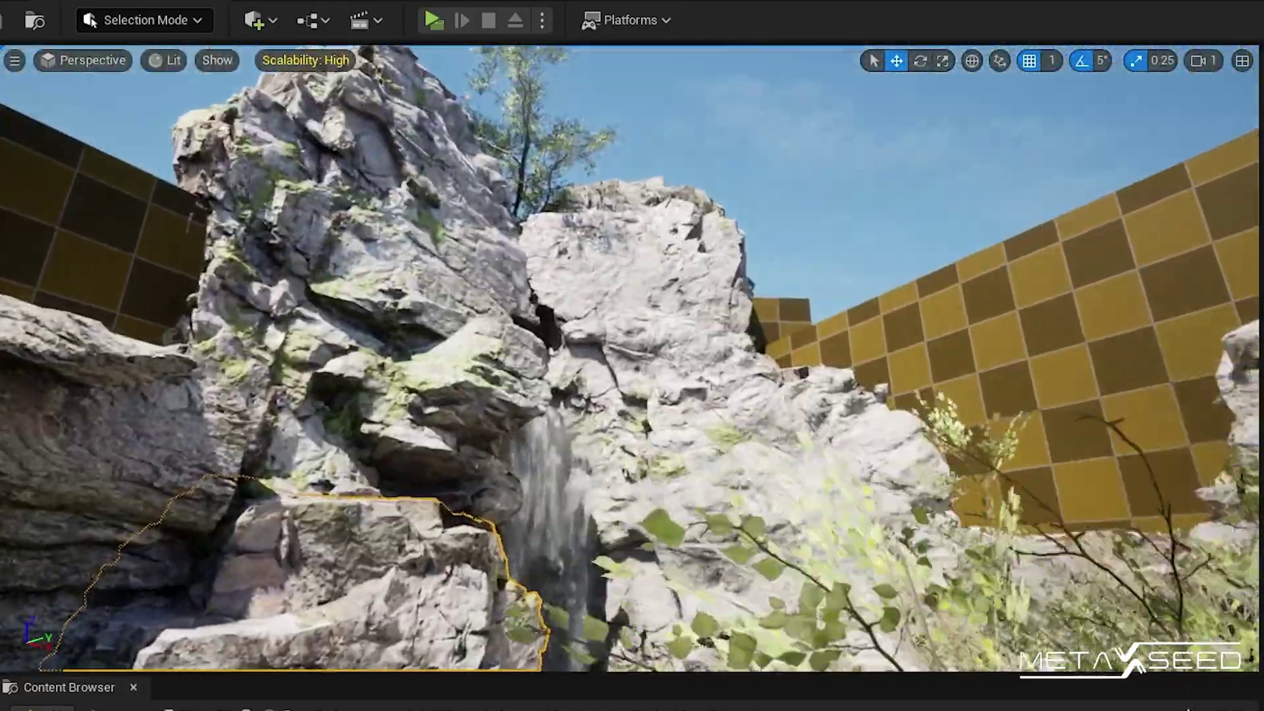
scroll(642, 274, up, 5)
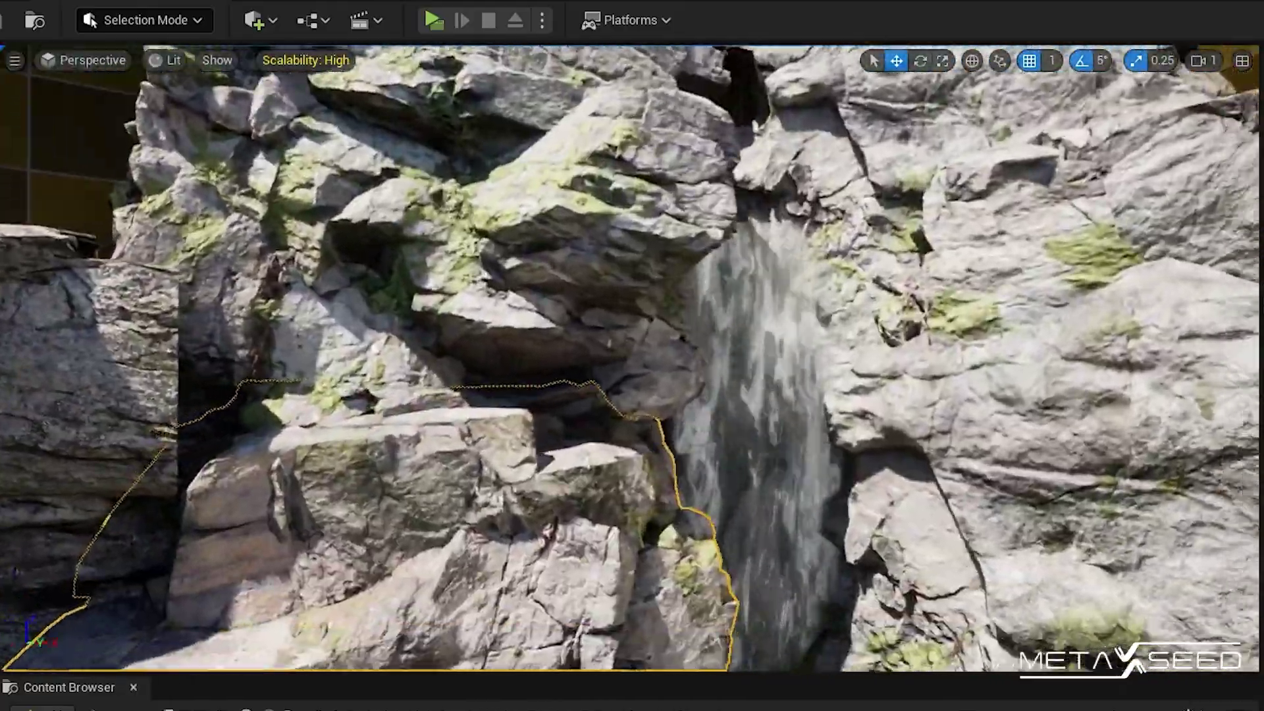
scroll(642, 274, down, 6)
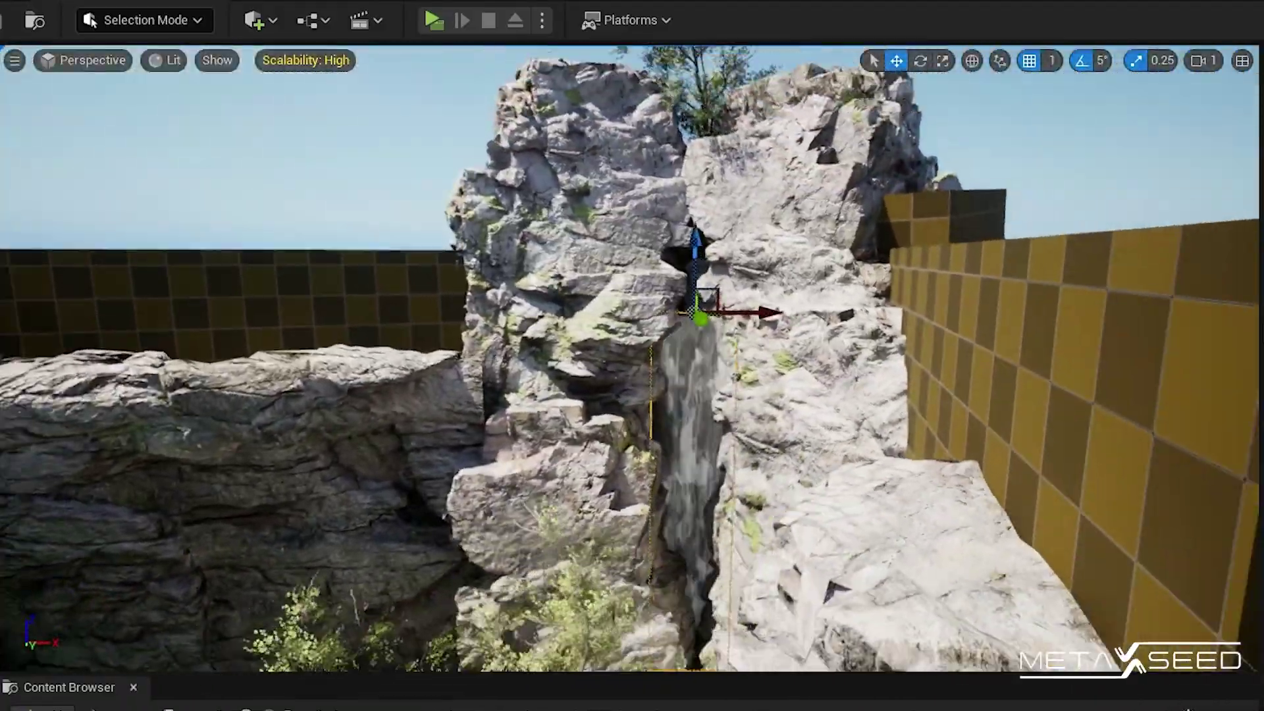
right_drag(642, 274, 816, 368)
right_drag(593, 369, 559, 346)
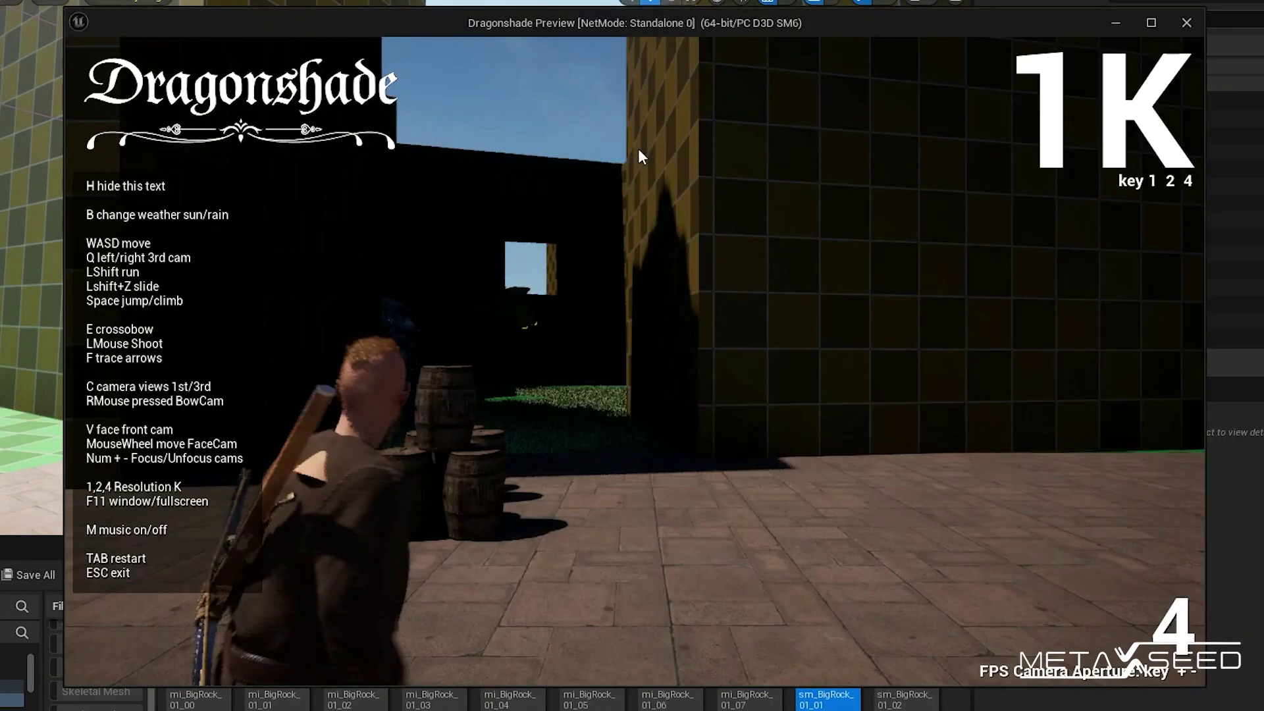
- Switch the running game preview to the first-person camera and approach the stacked barrels
key(c)
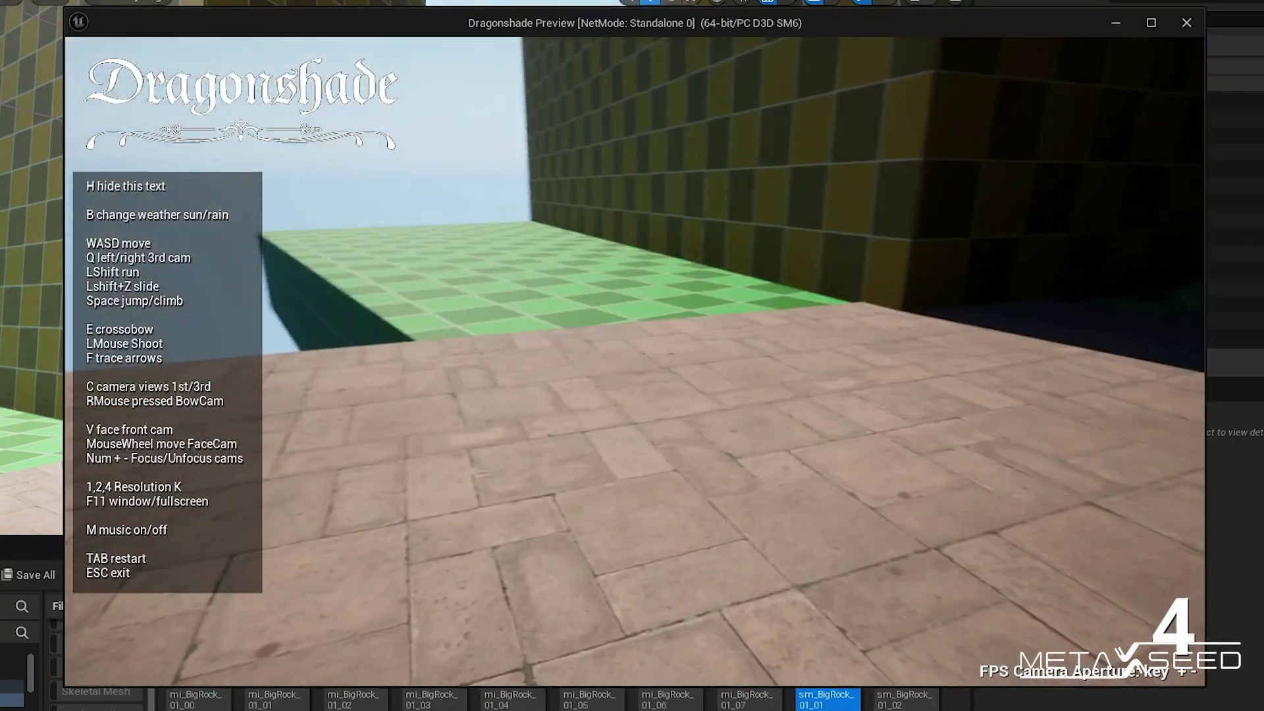
key(w)
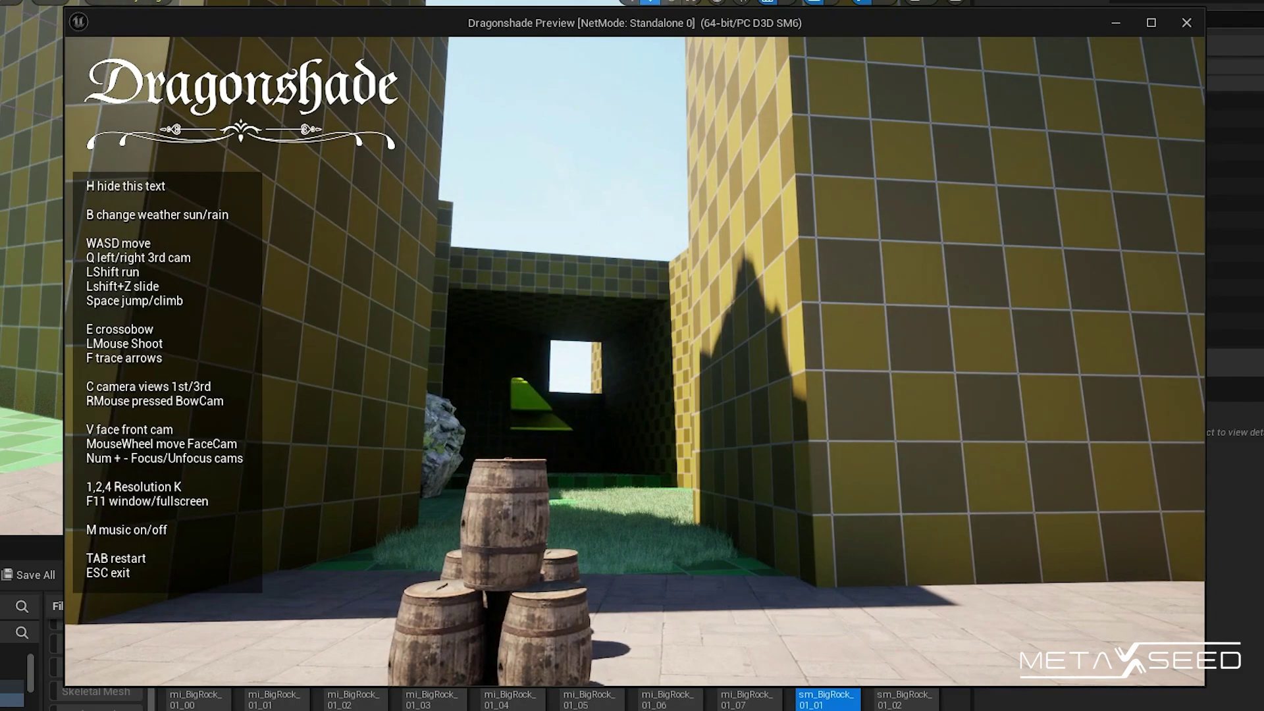
key(w)
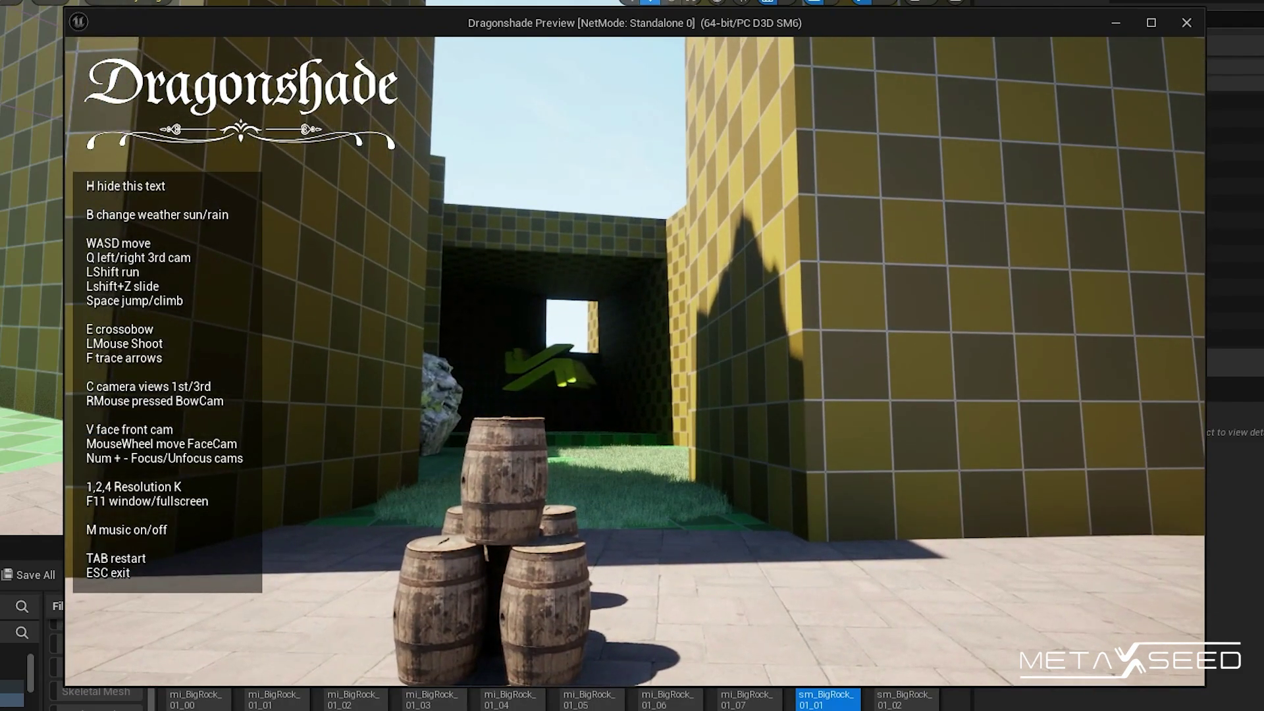
key(w)
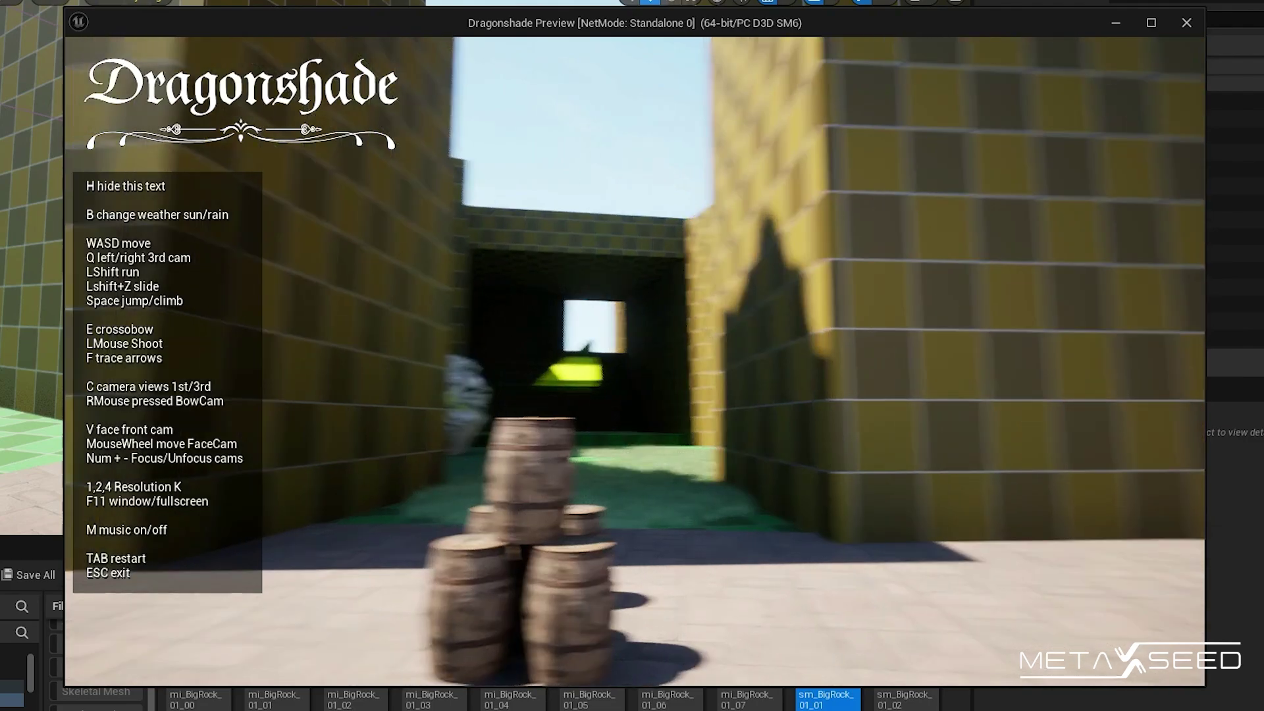
key(w)
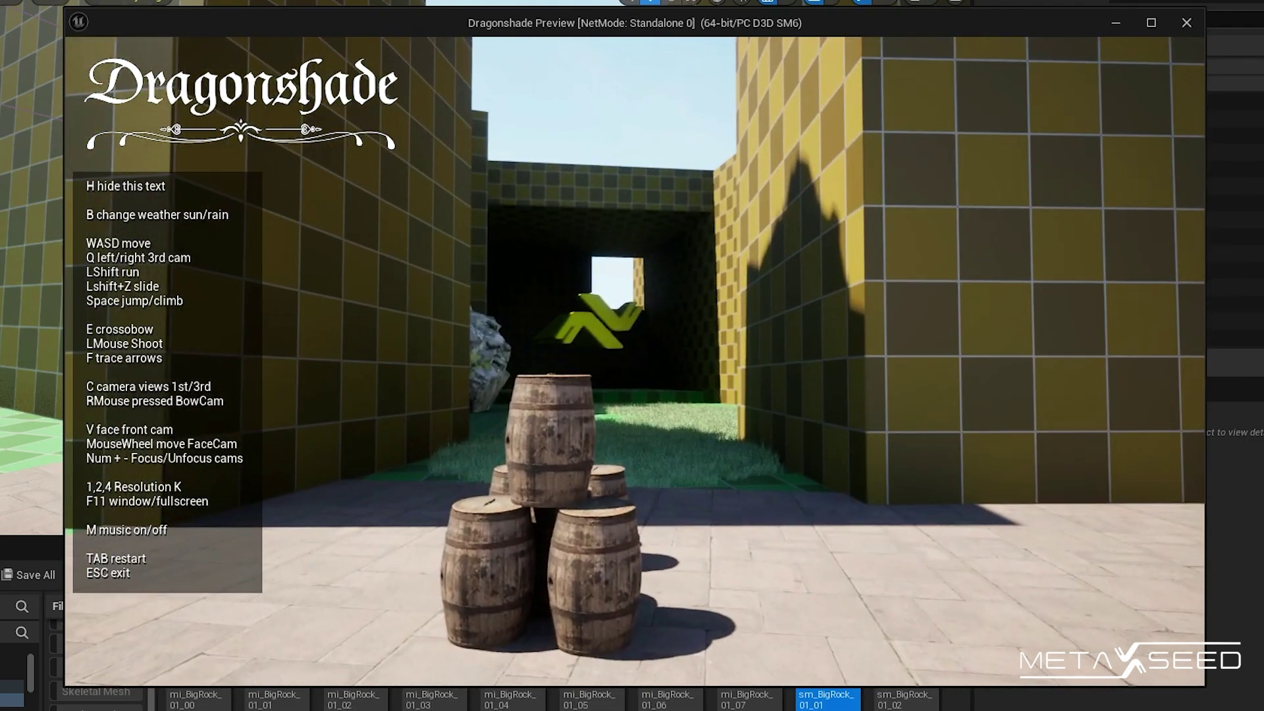
- Hide the on-screen help text and walk around the wooden barrels to inspect them up close
key(h)
key(w)
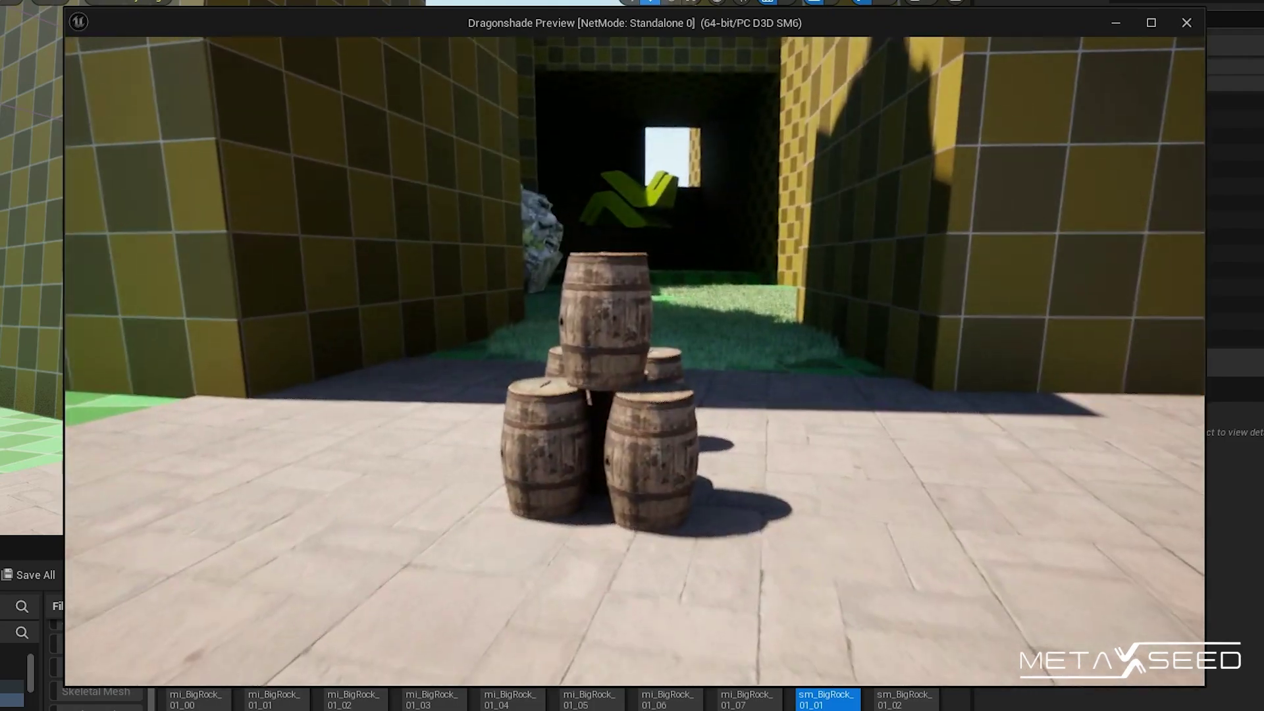
key(a)
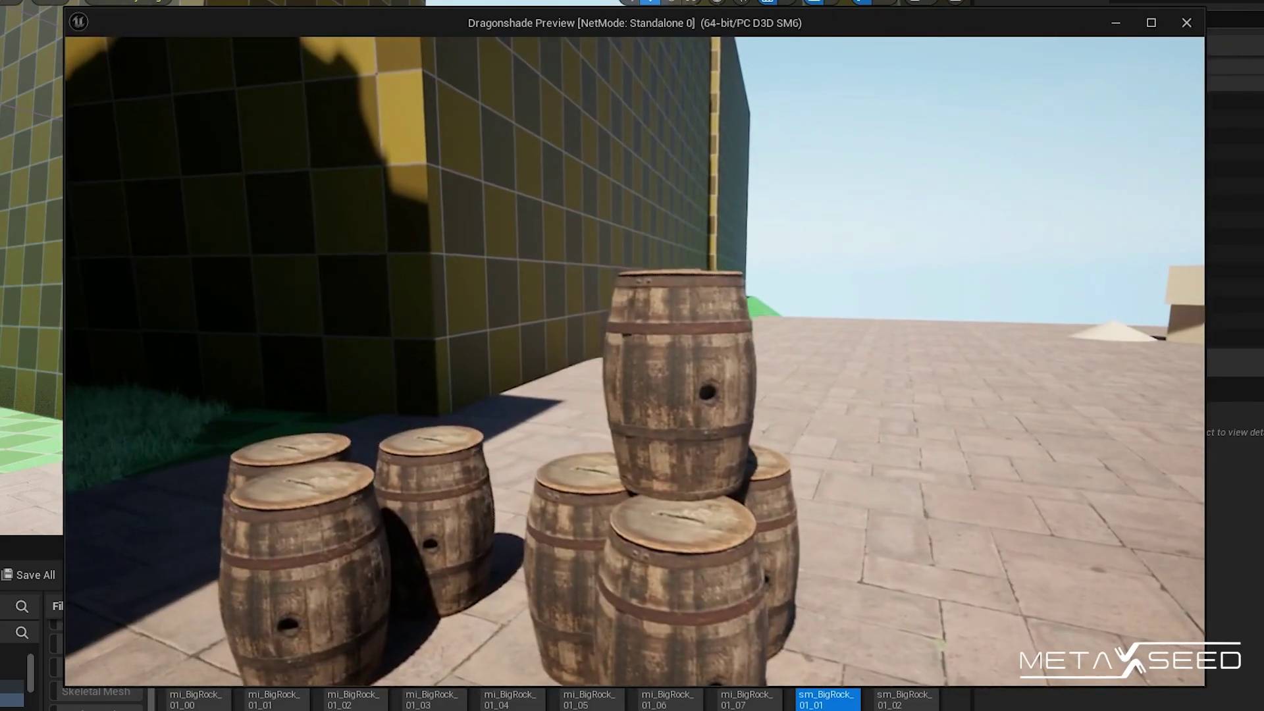
key(h)
key(h)
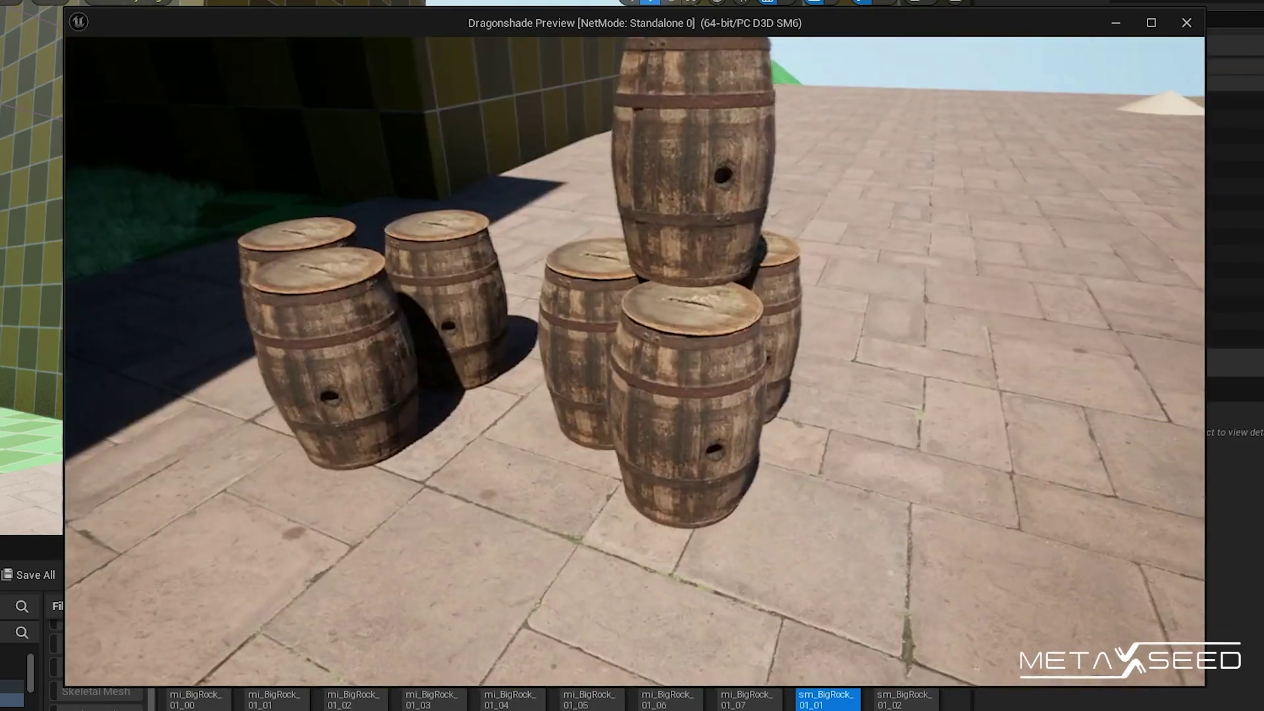
key(w)
key(s)
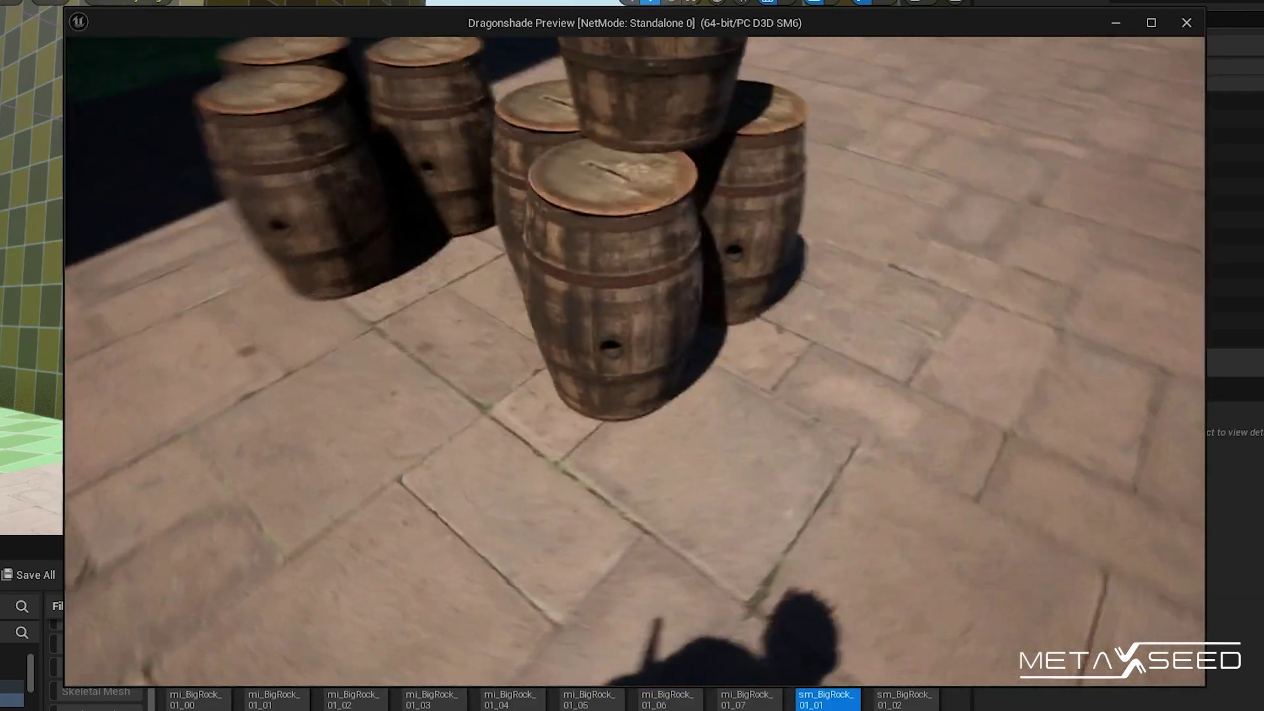
key(w)
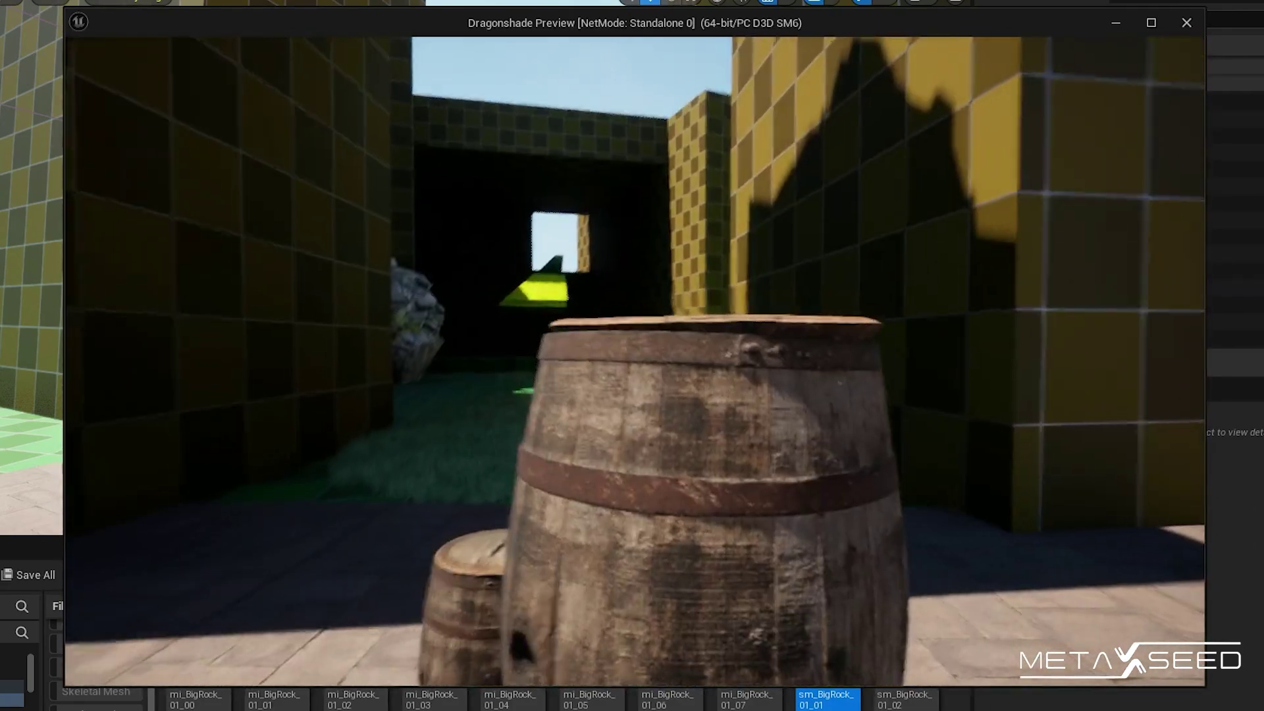
mouse_move(632, 356)
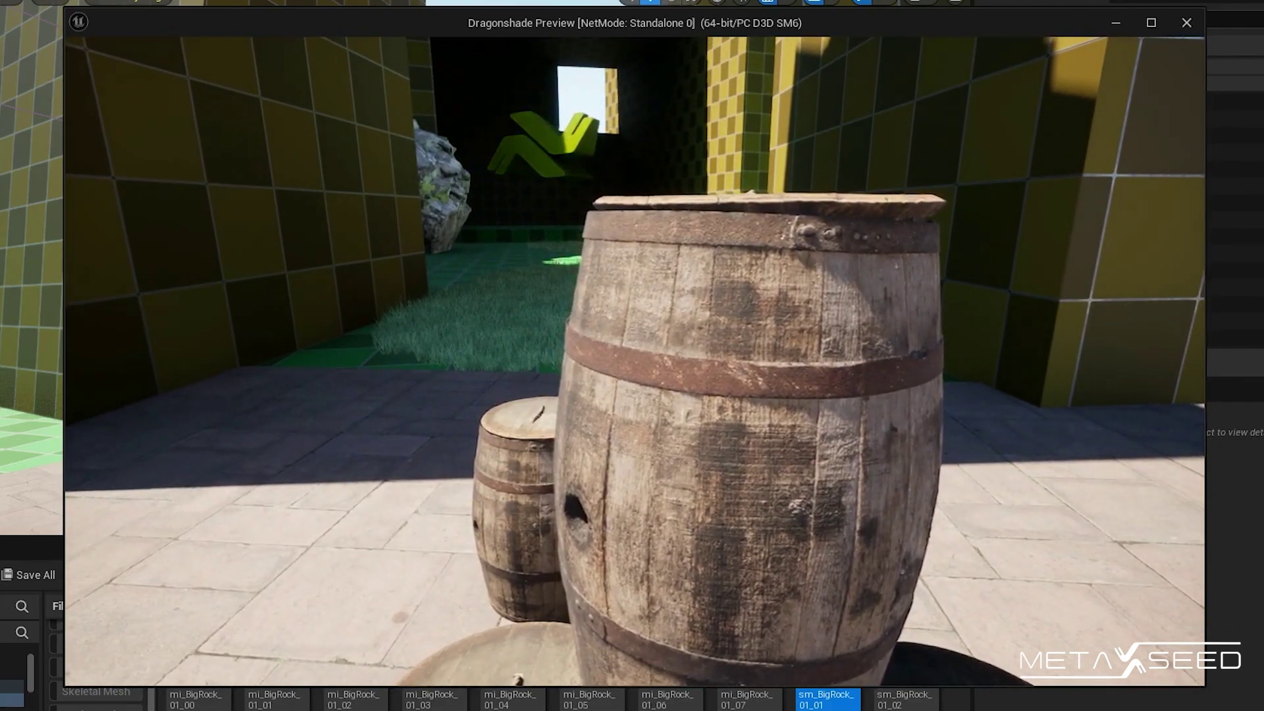
- Raise the first-person camera aperture to 4.5, then vary it between 3 and lower values to test background blur behind the barrels
key(plus)
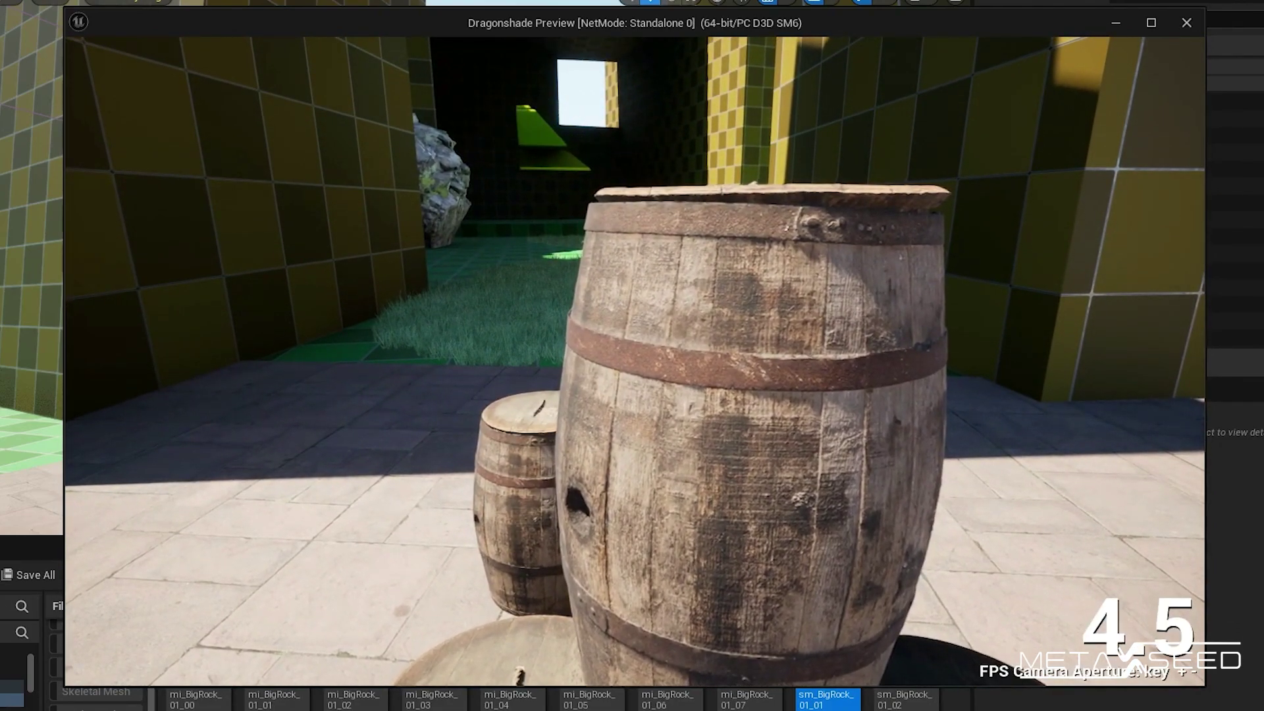
key(minus)
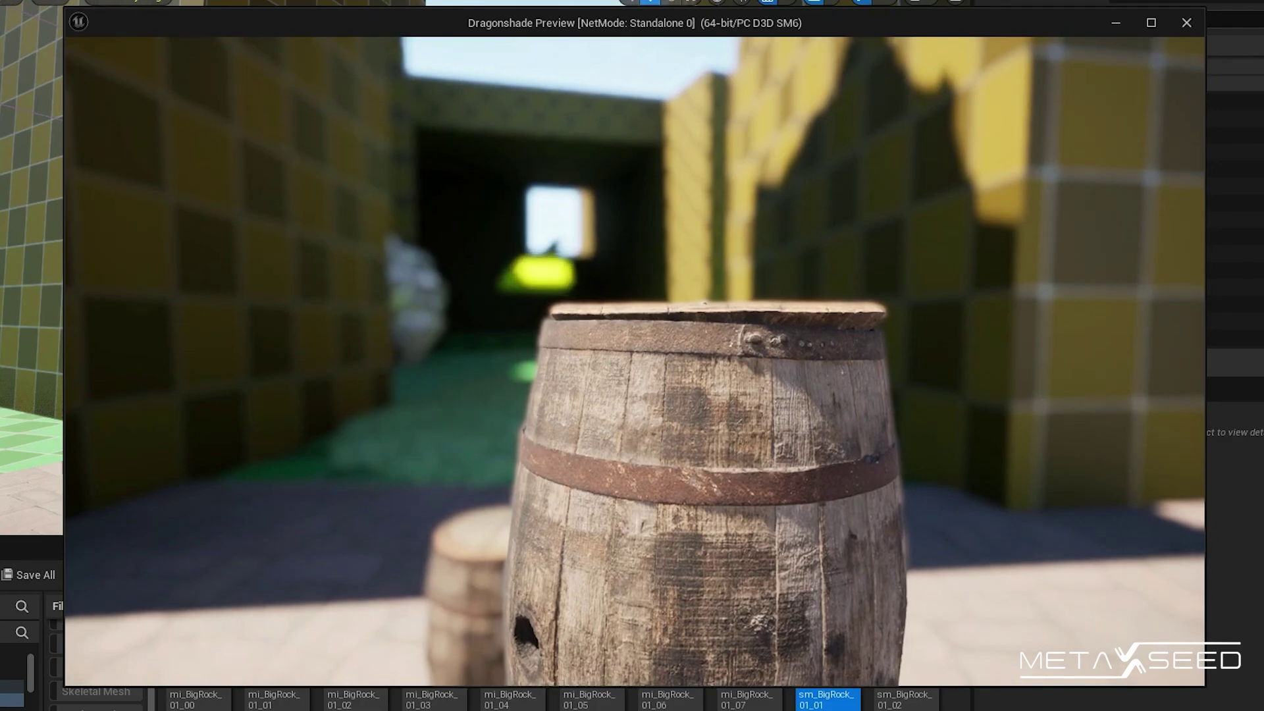
key(plus)
key(plus)
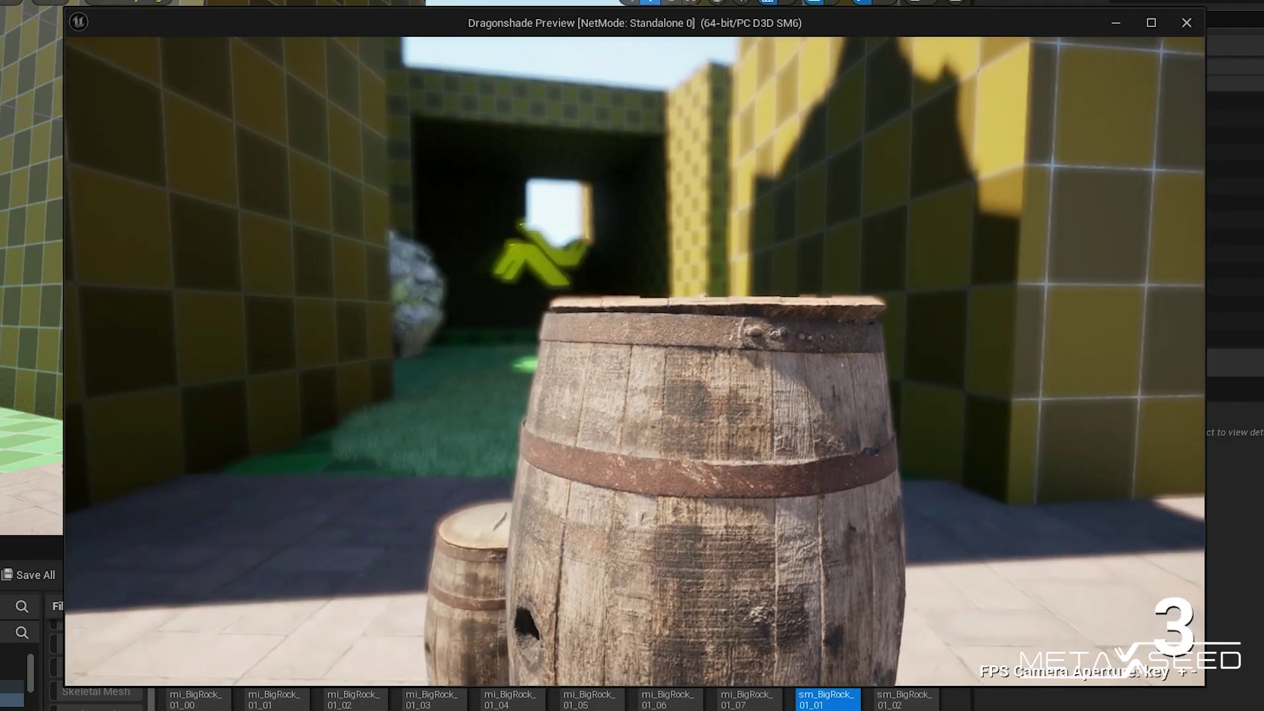
key(minus)
- Walk around the upper barrel at close range to inspect its wood and iron bands against the blurred background
key(w)
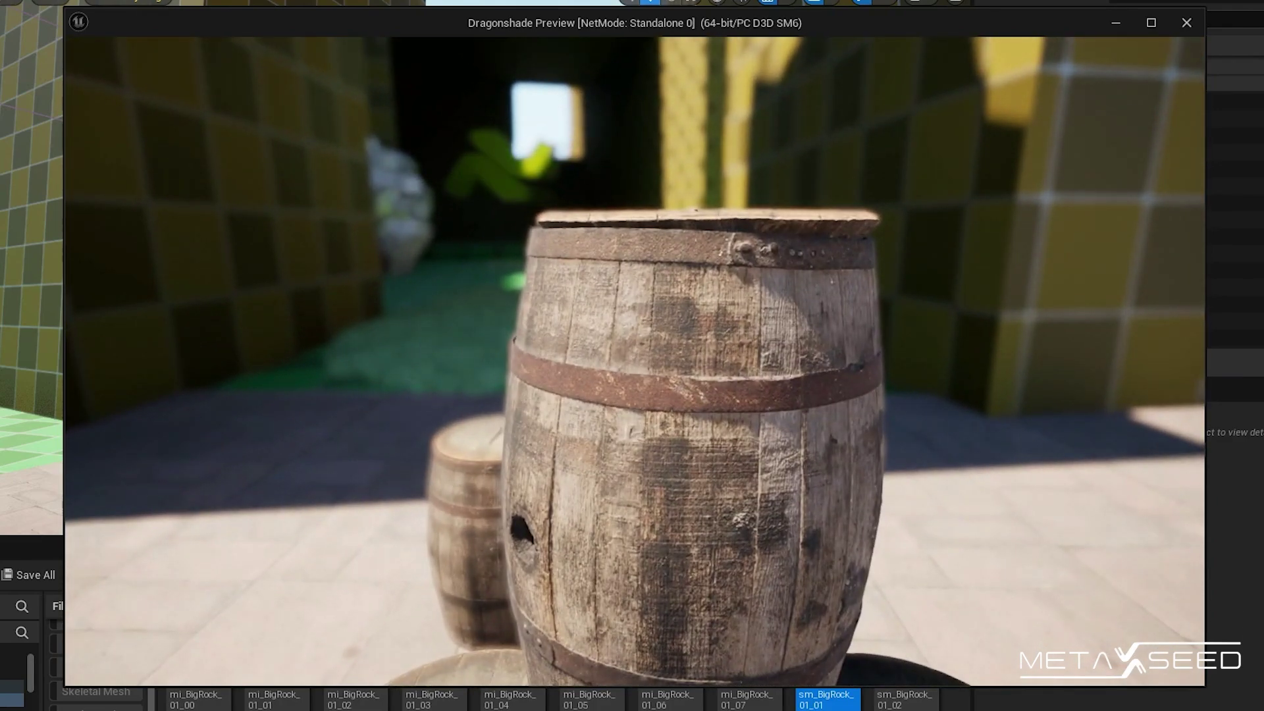
key(a)
key(w)
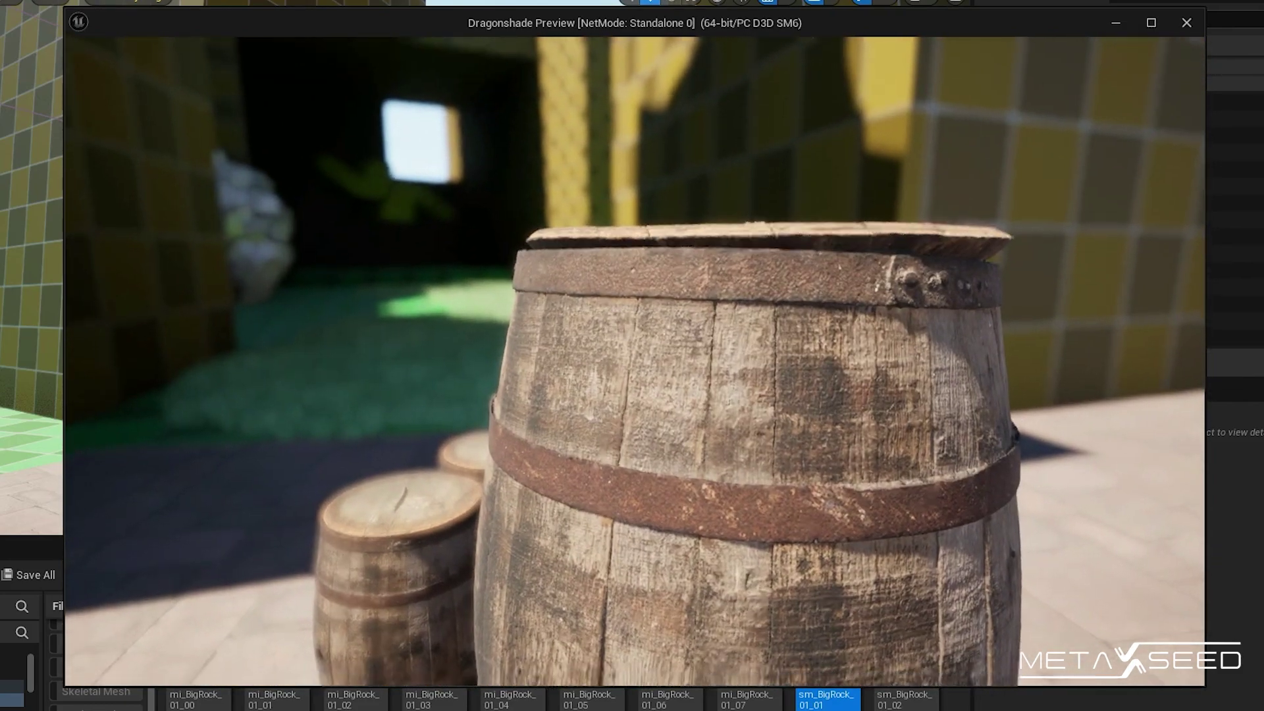
key(a)
key(w)
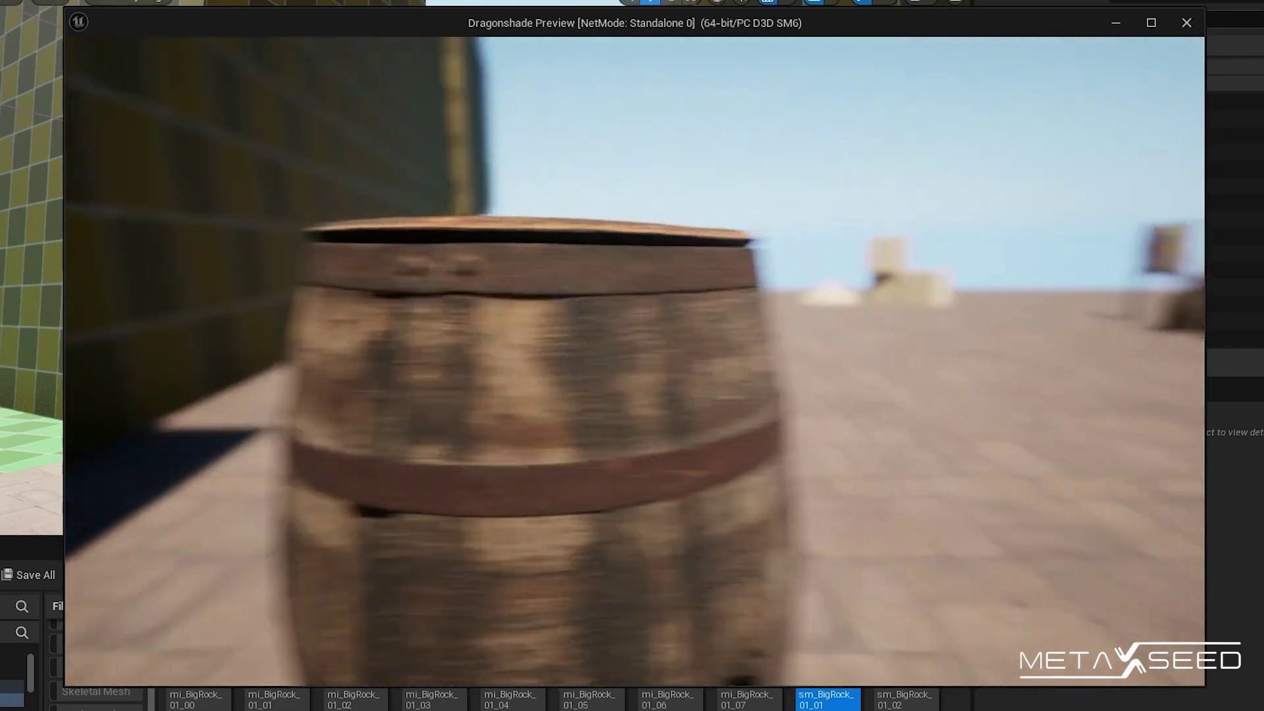
key(d)
key(a)
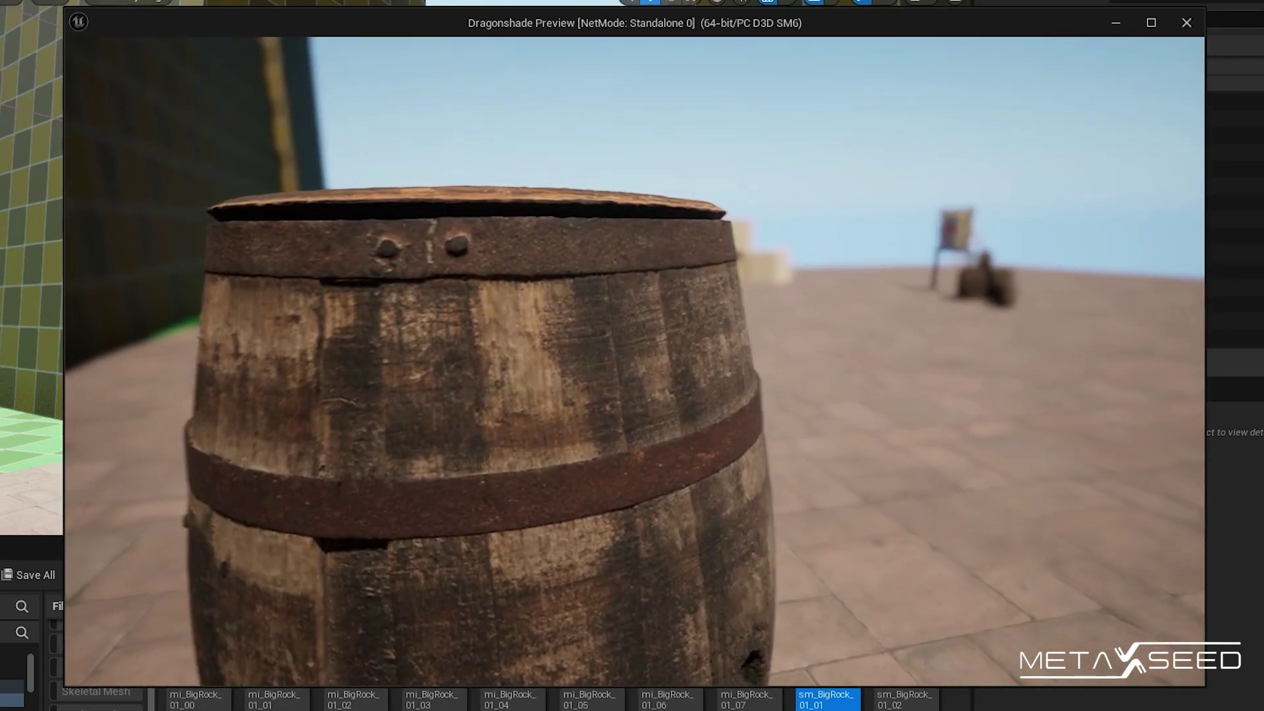
key(a)
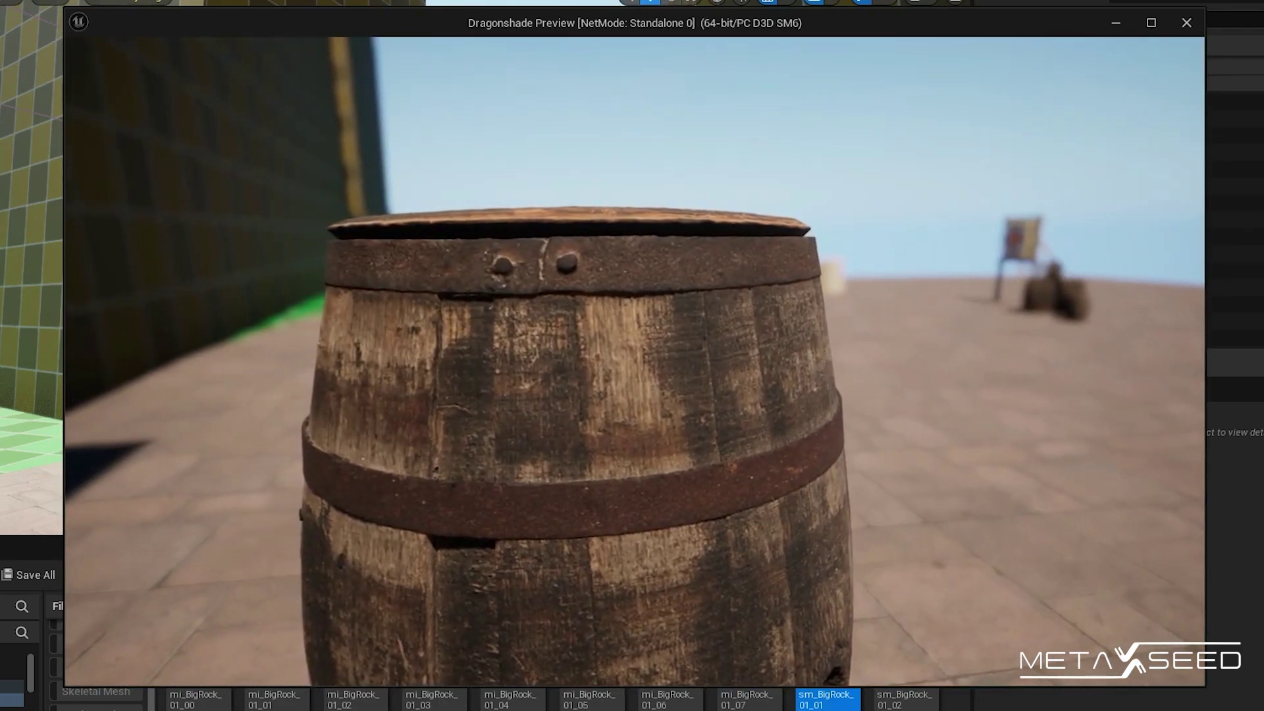
key(a)
- Raise the camera aperture through 3 and 4.5 to 5.5, then lower it to 2.5 while facing the upper barrel
key(KP_Add)
key(KP_Add)
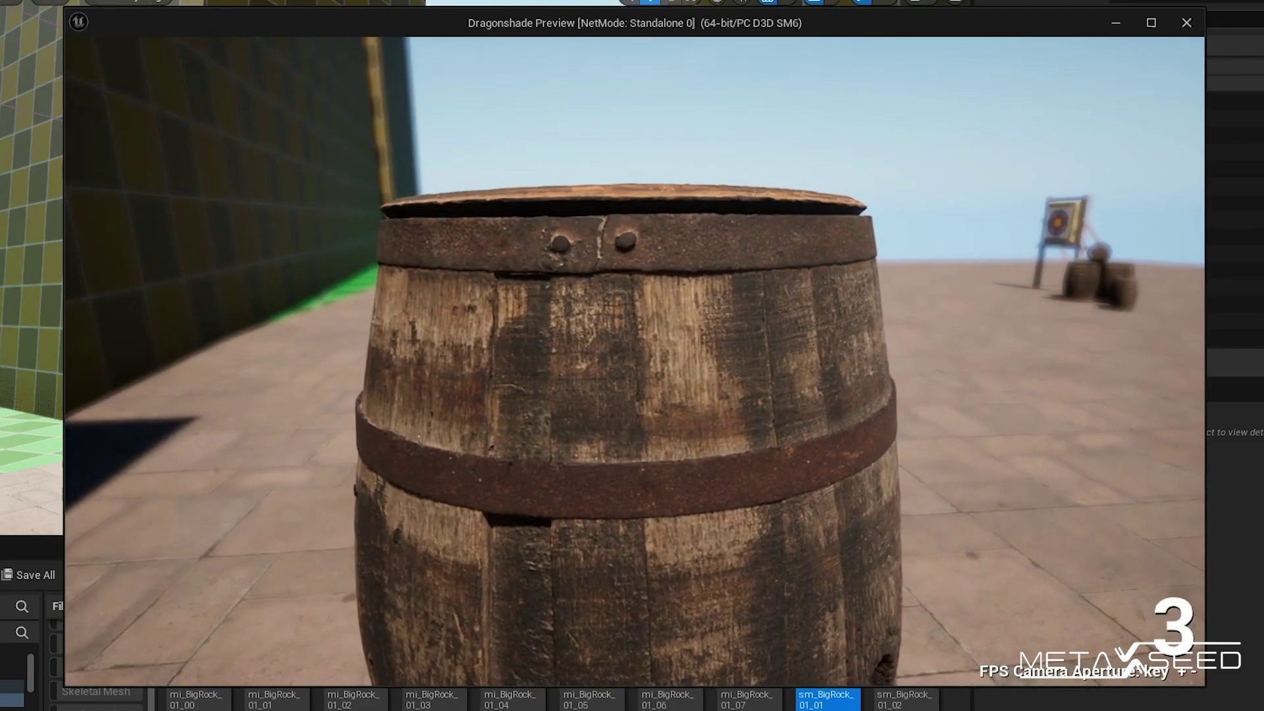
key(a)
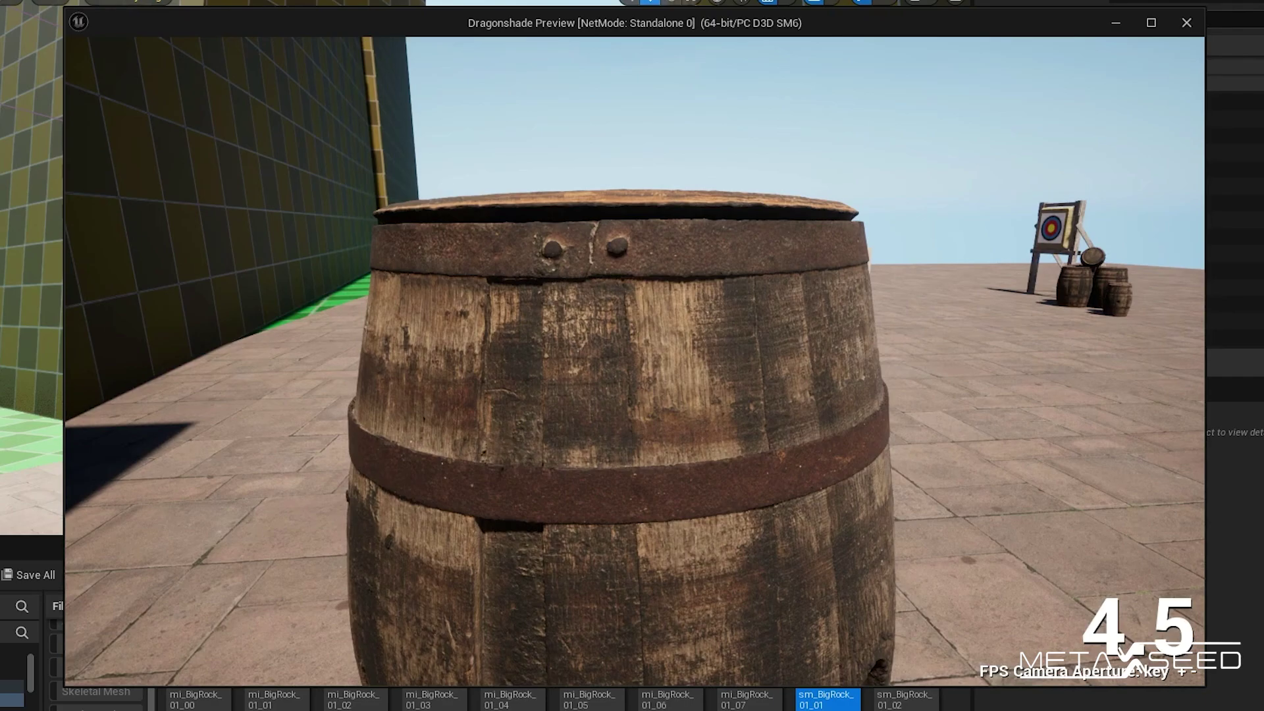
key(a)
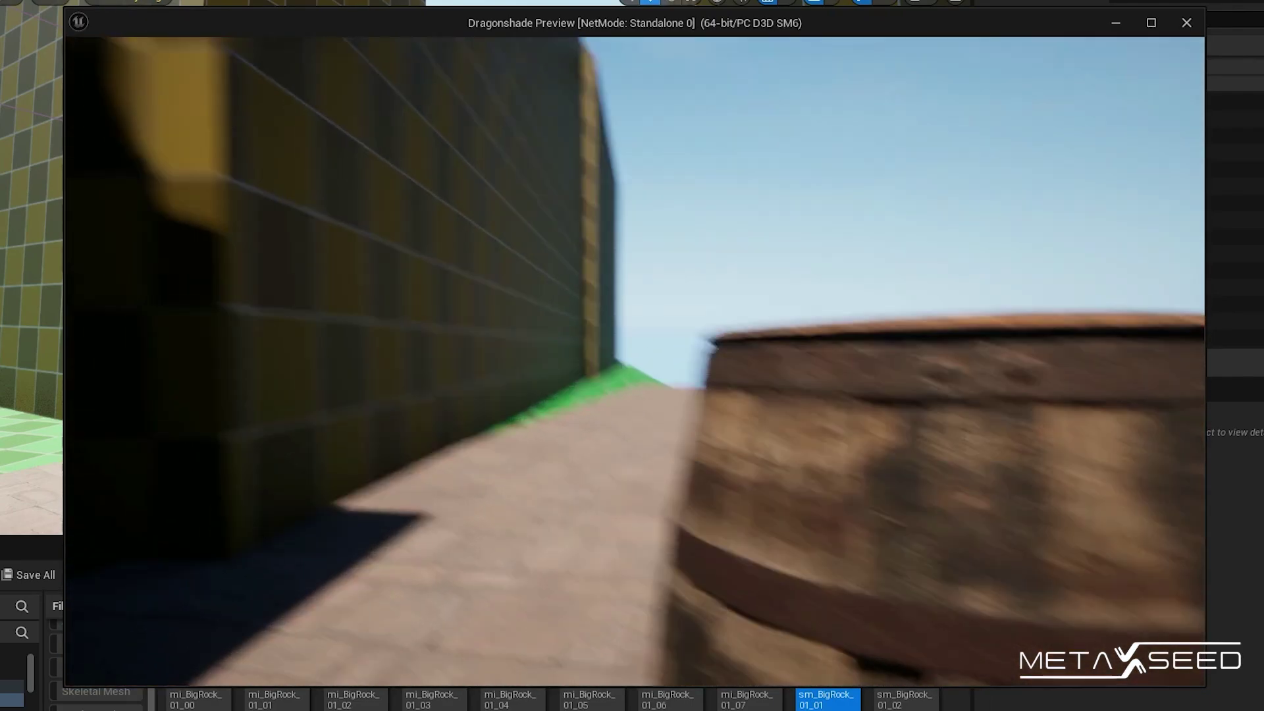
key(d)
key(s)
key(KP_Add)
key(KP_Add)
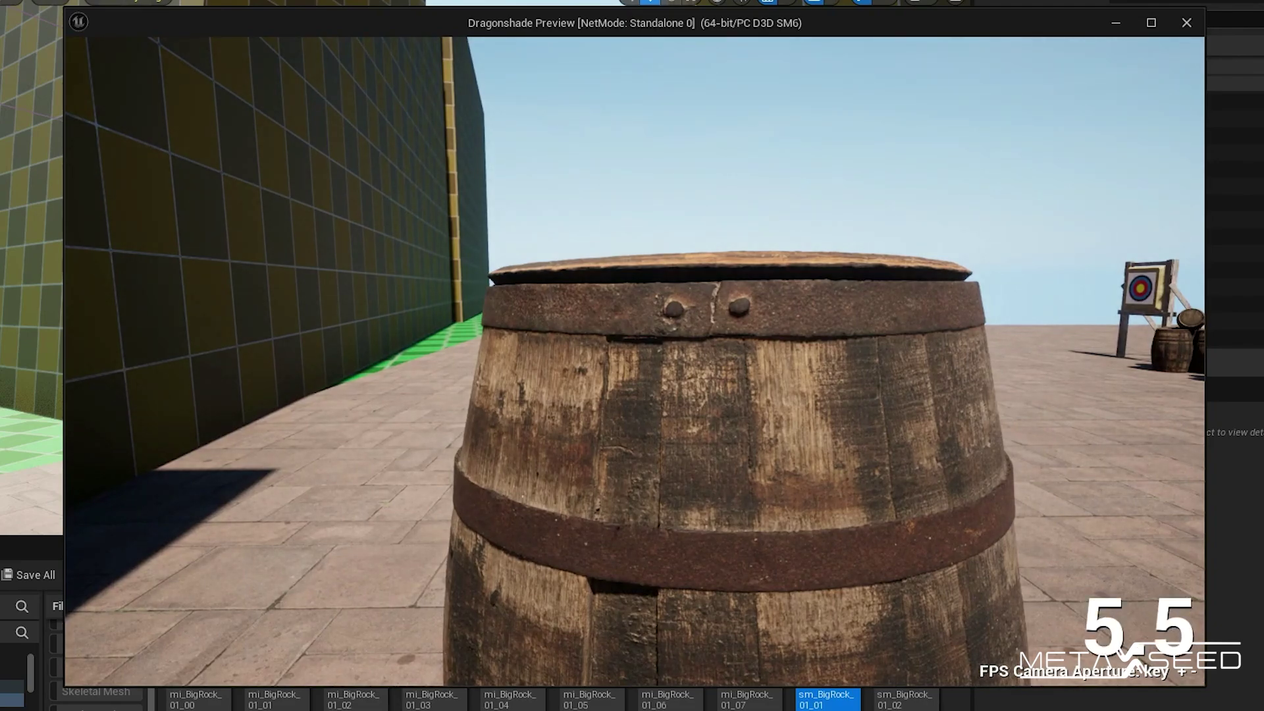
key(KP_Subtract)
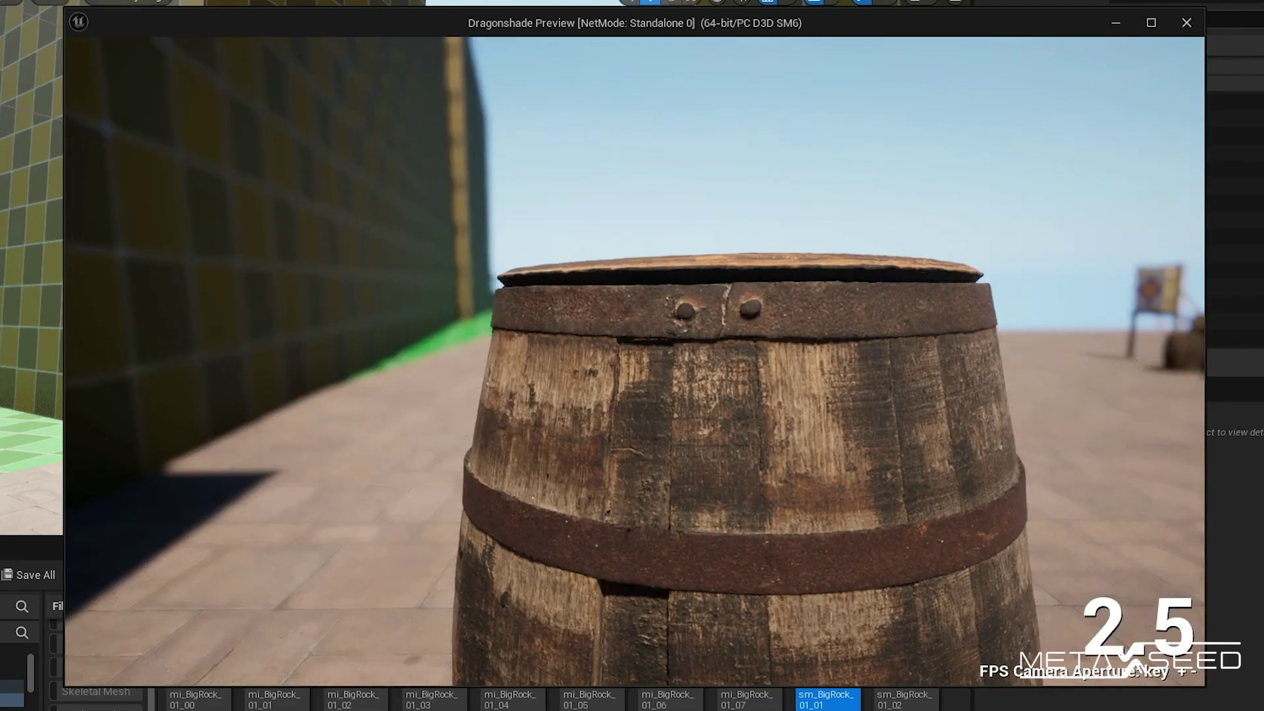
- Circle the upper barrel, back away from the stack and equip the crossbow
key(w)
key(d)
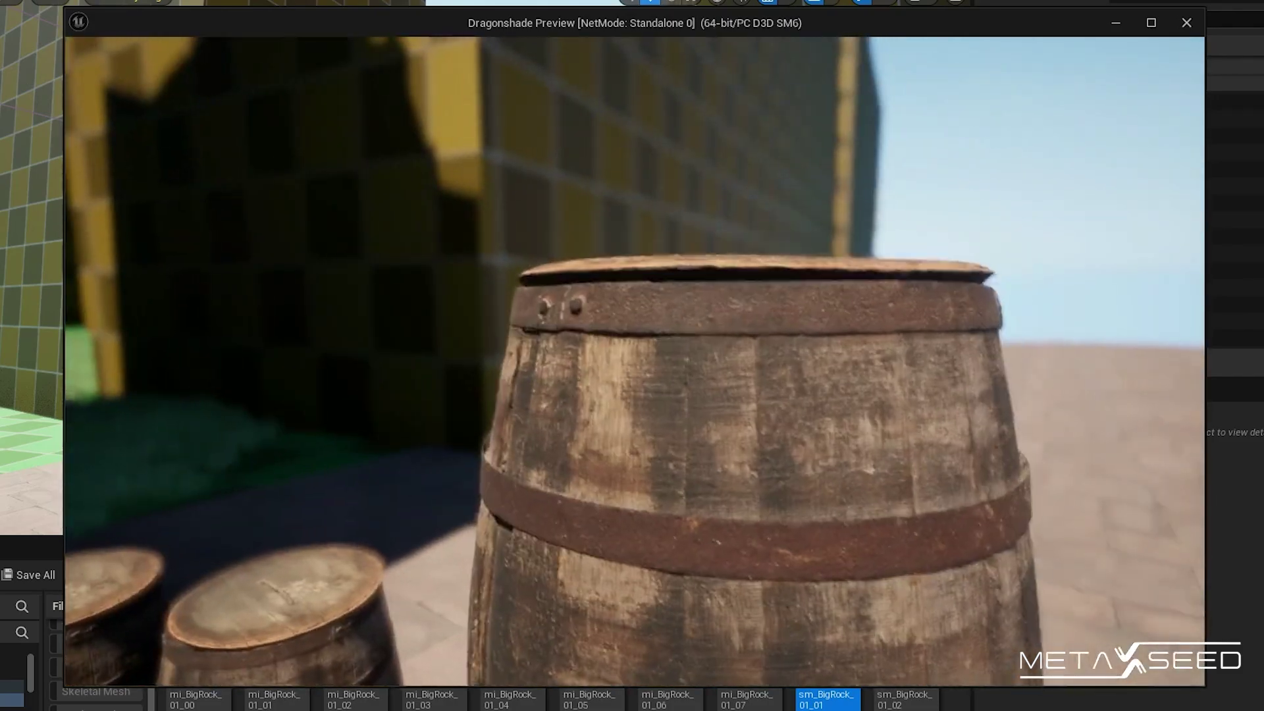
key(s)
key(1)
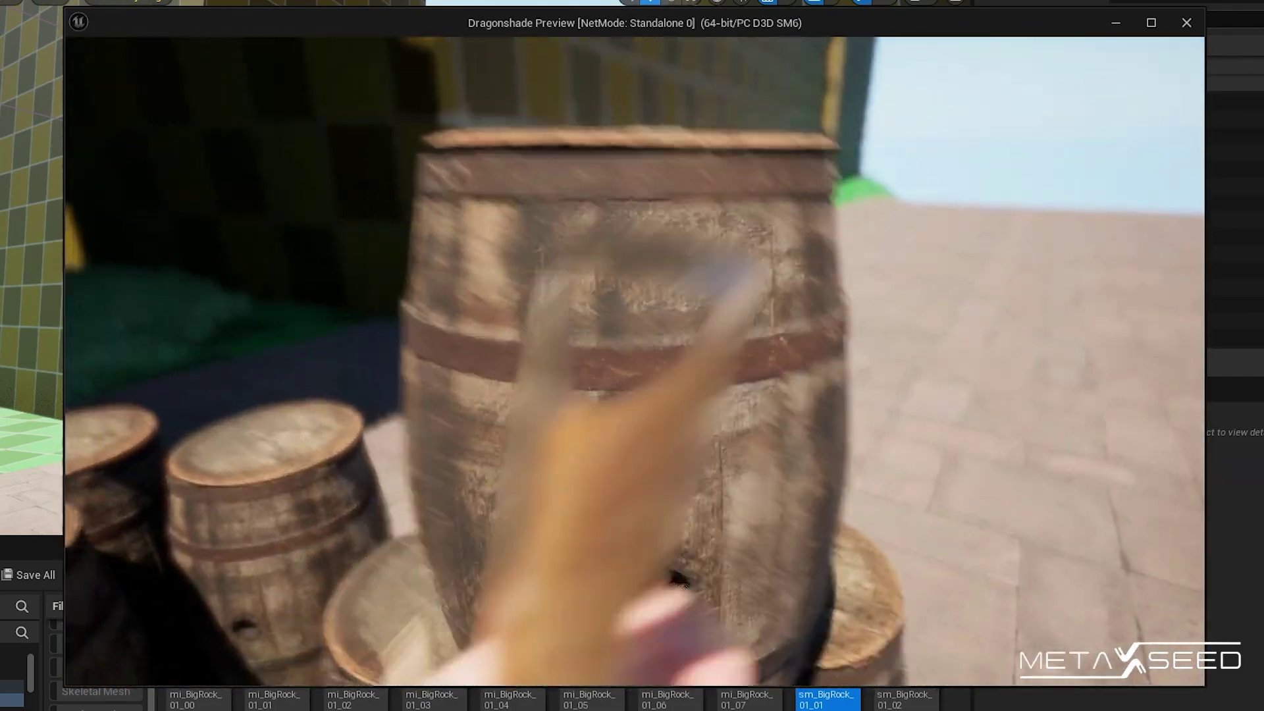
key(s)
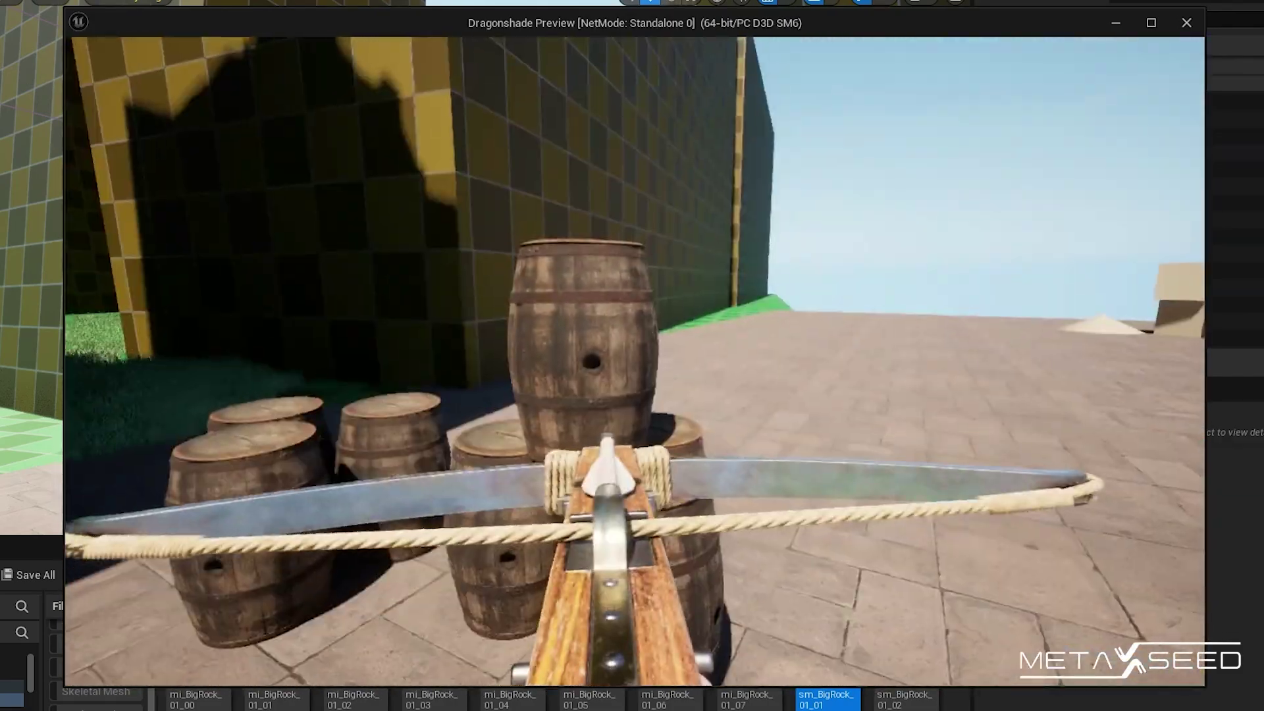
- Move around the barrels with the crossbow raised, aiming at them and the surrounding walls from several distances
key(w)
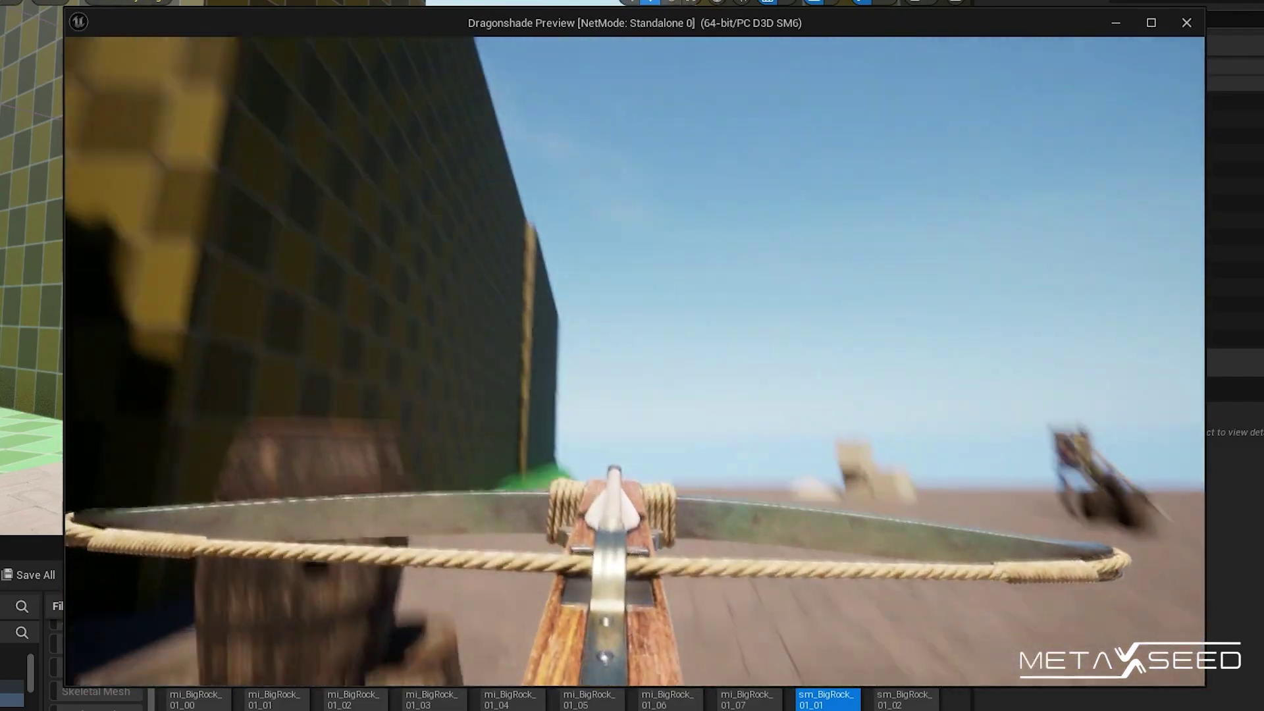
key(s)
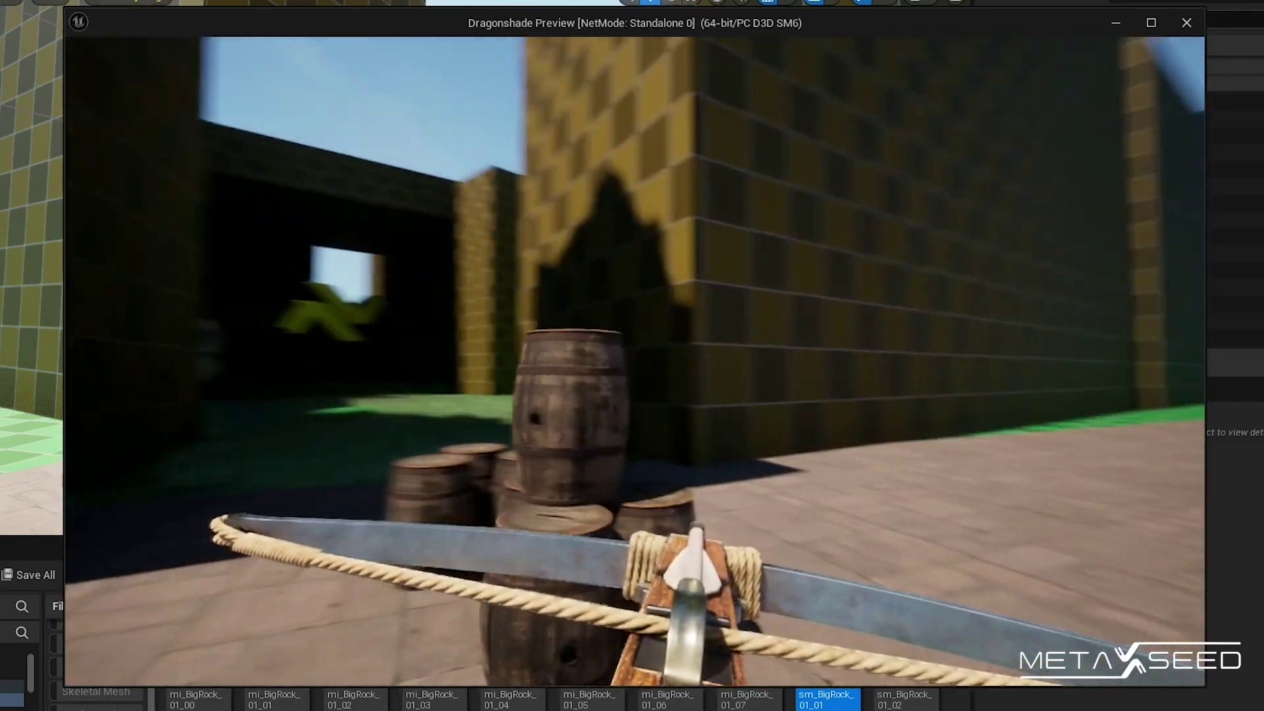
key(w)
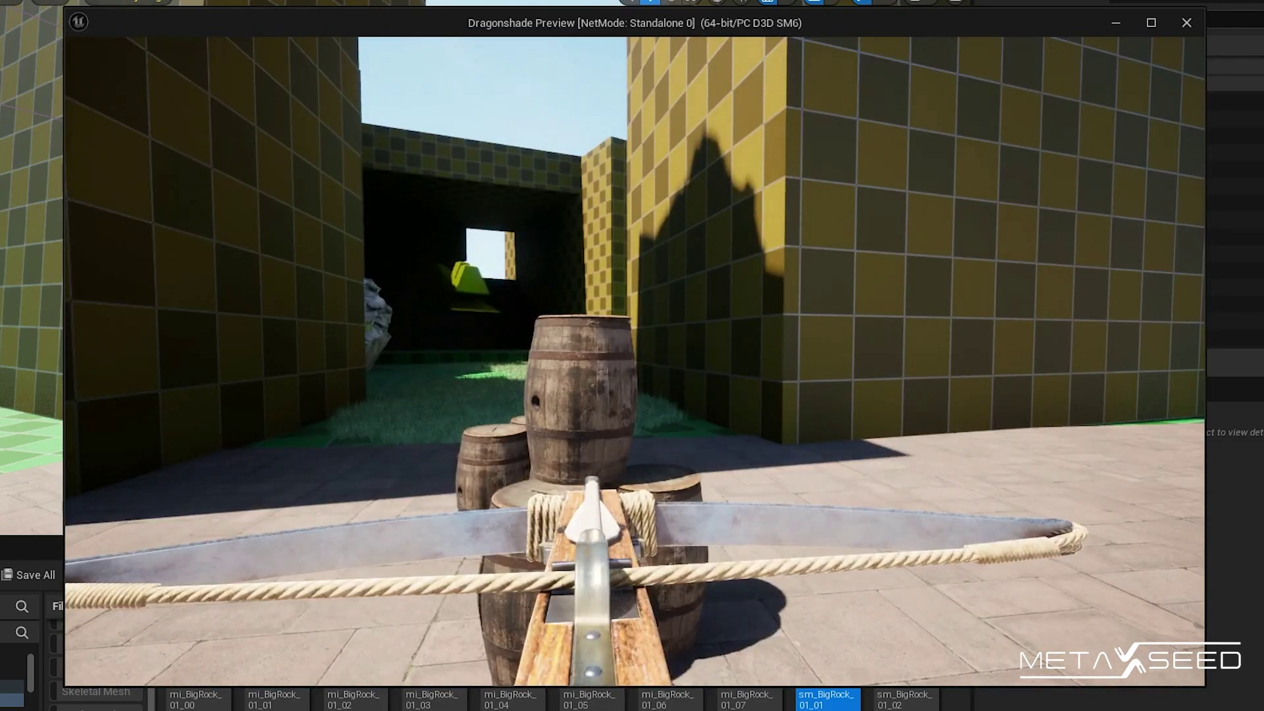
key(a)
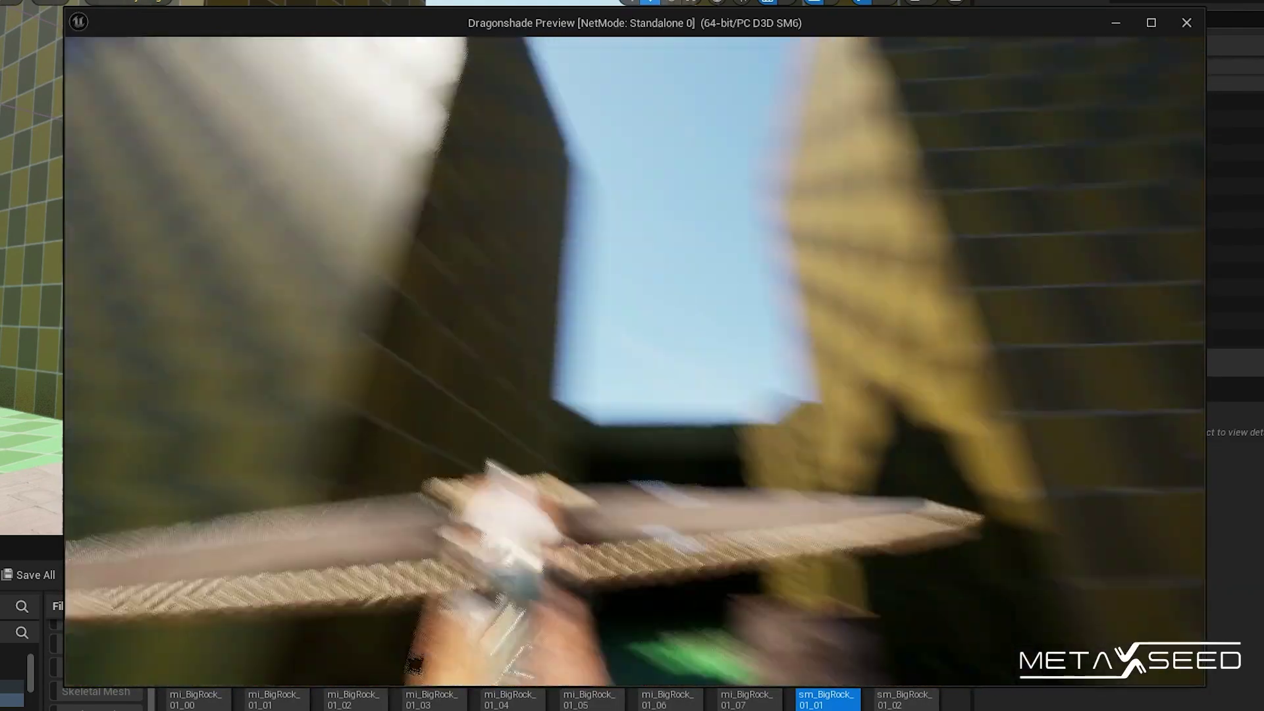
key(a)
key(s)
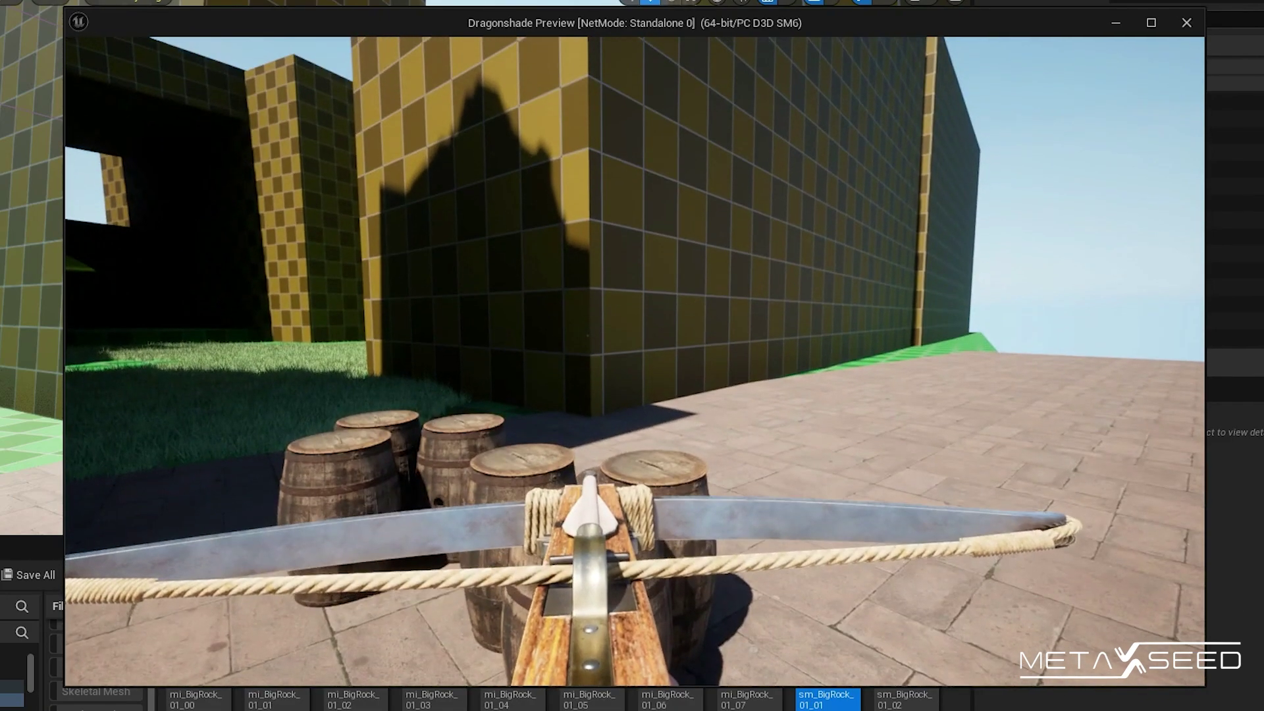
key(w)
key(s)
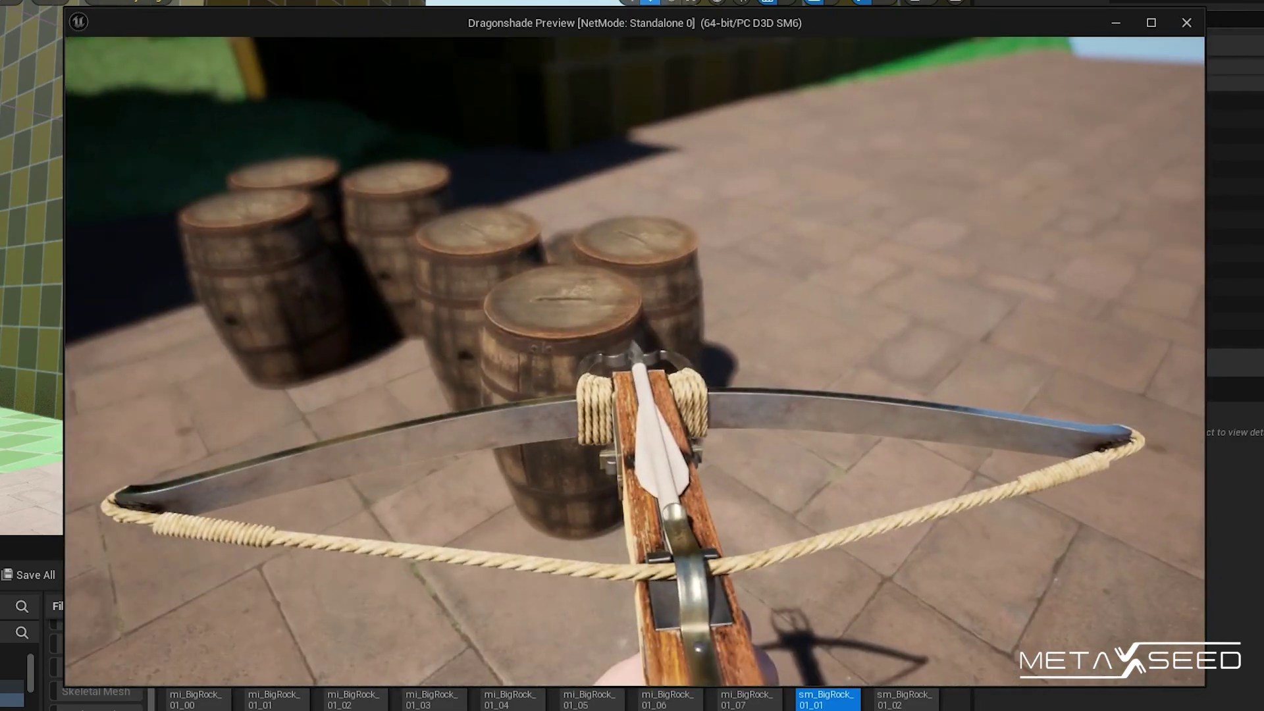
- Lower the camera aperture to 4 and raise it again to compare focus on the crossbow and barrels
mouse_move(632, 264)
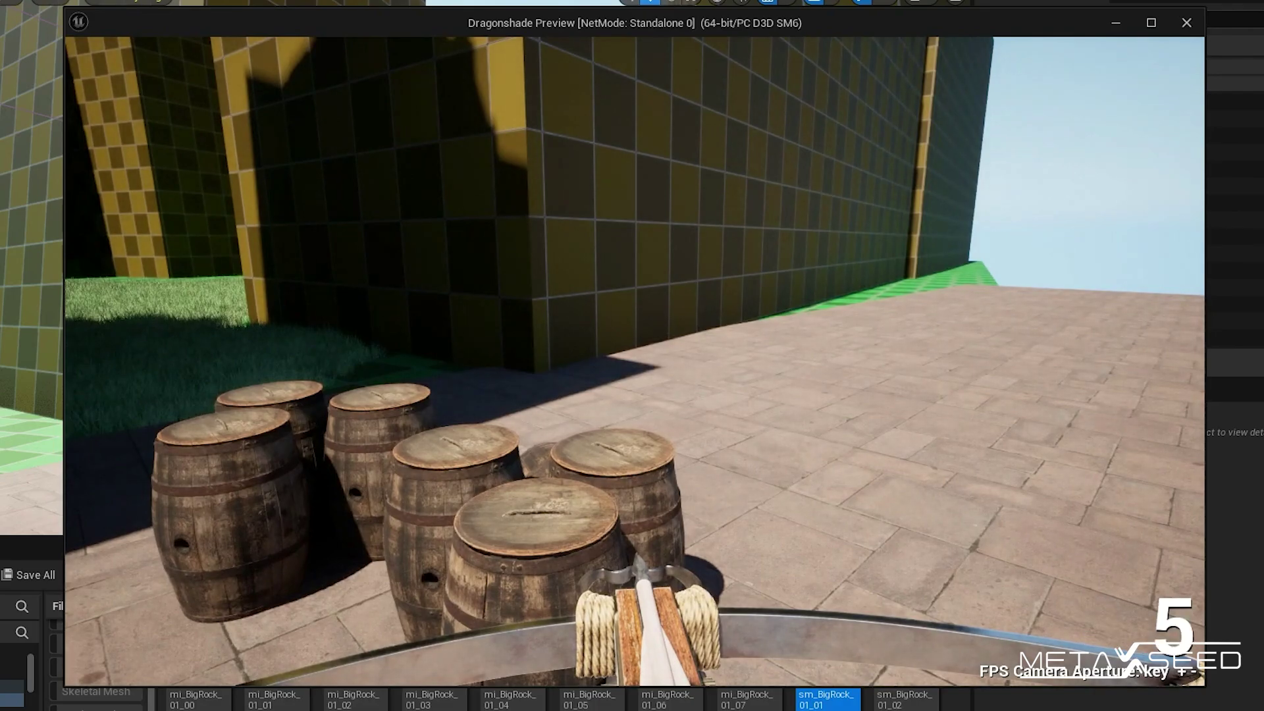
key(minus)
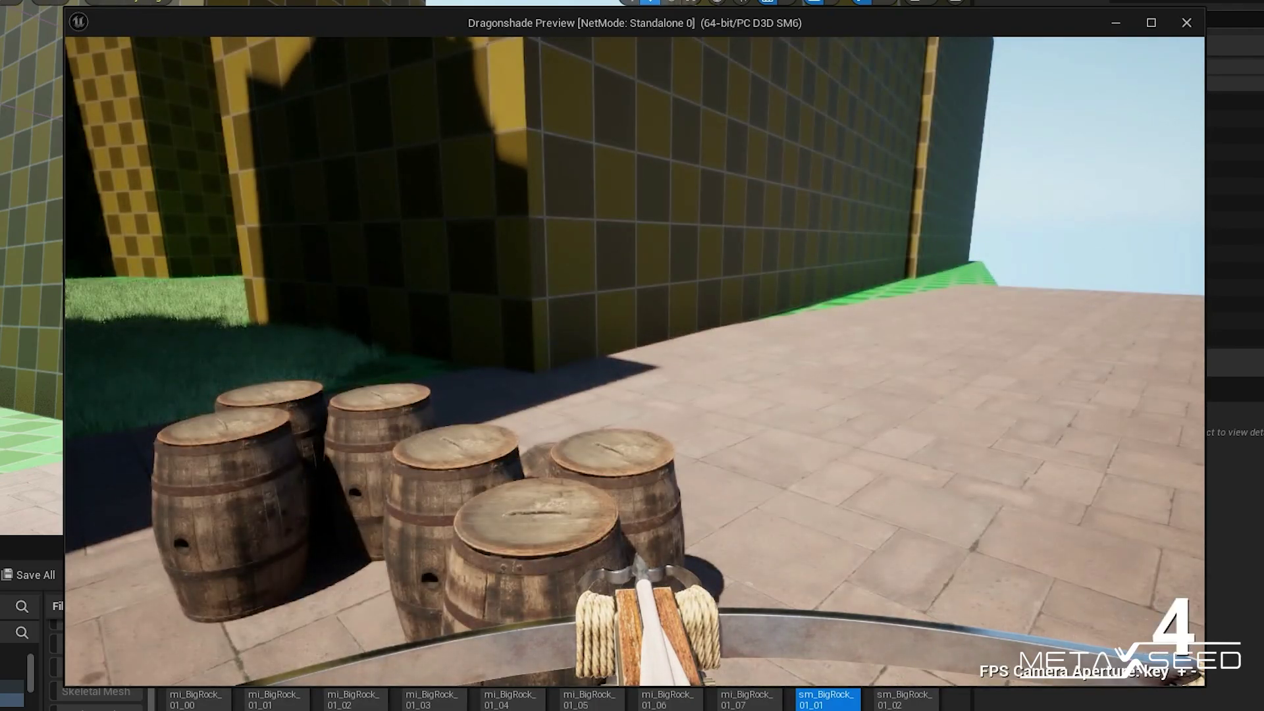
key(plus)
key(plus)
key(plus)
key(plus)
key(plus)
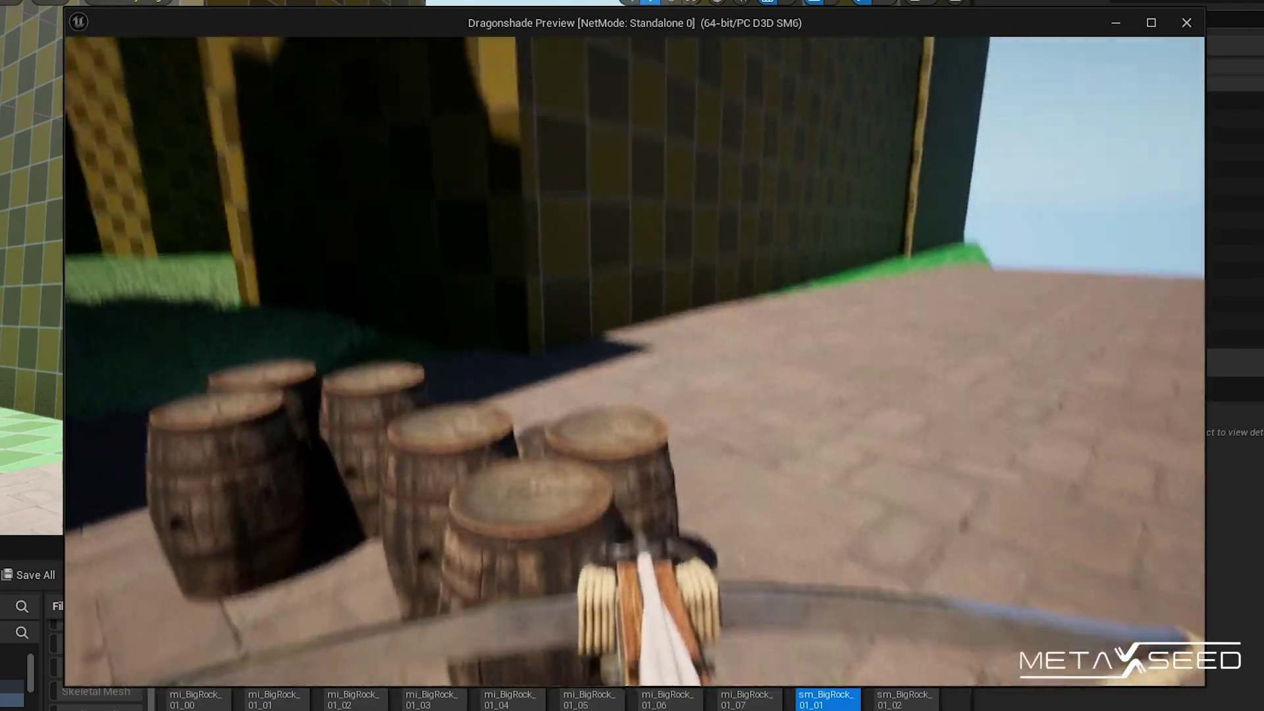
mouse_move(632, 356)
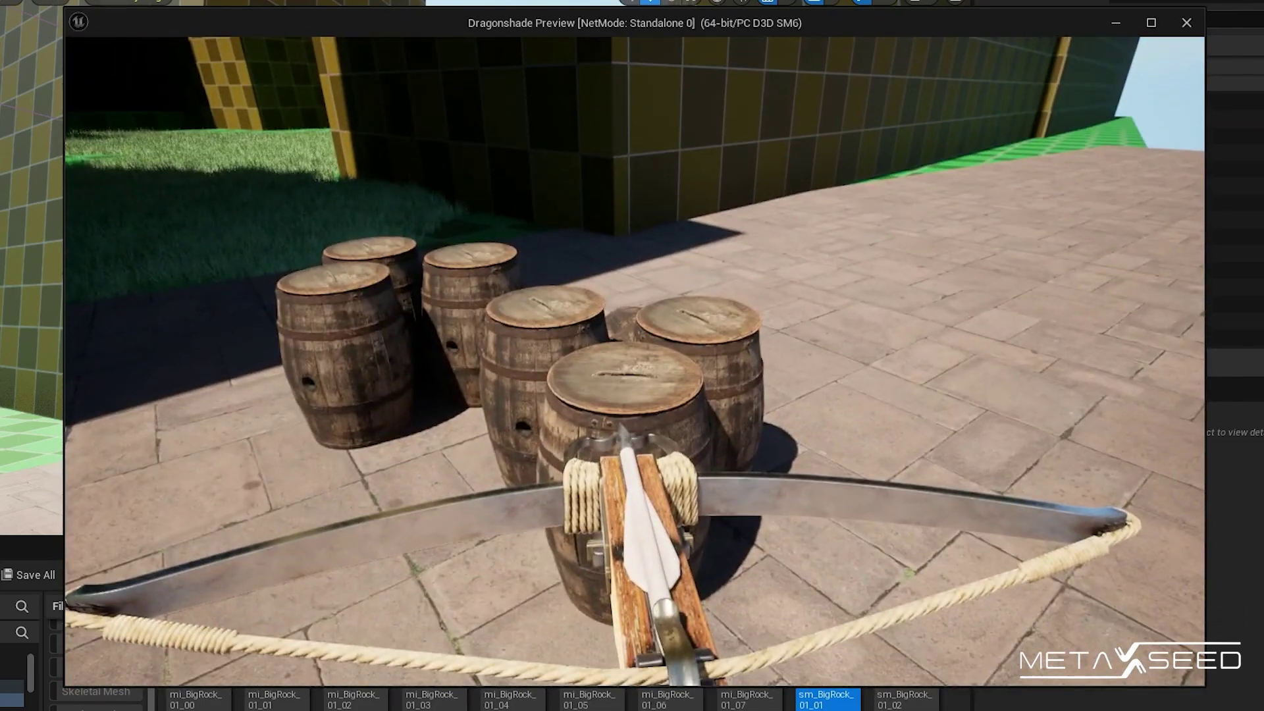
- Switch to the view facing the character, close in on the face and raise the camera aperture to 8
key(c)
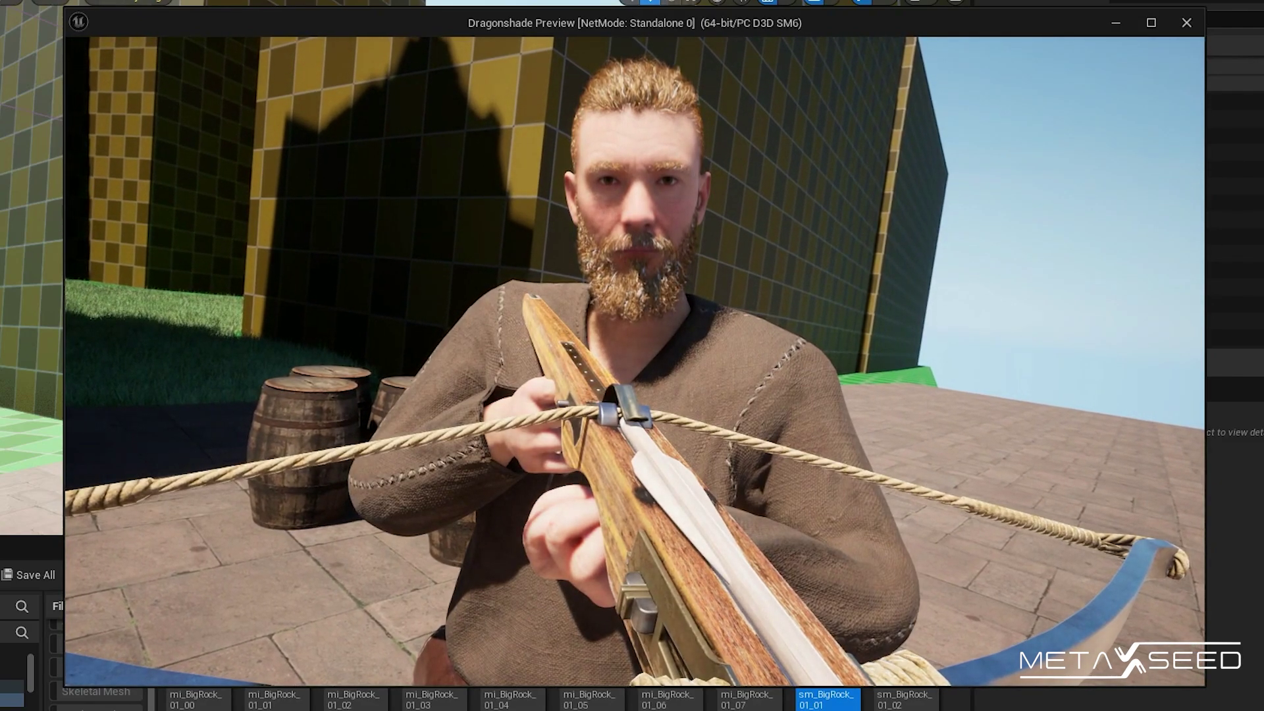
scroll(635, 361, up, 5)
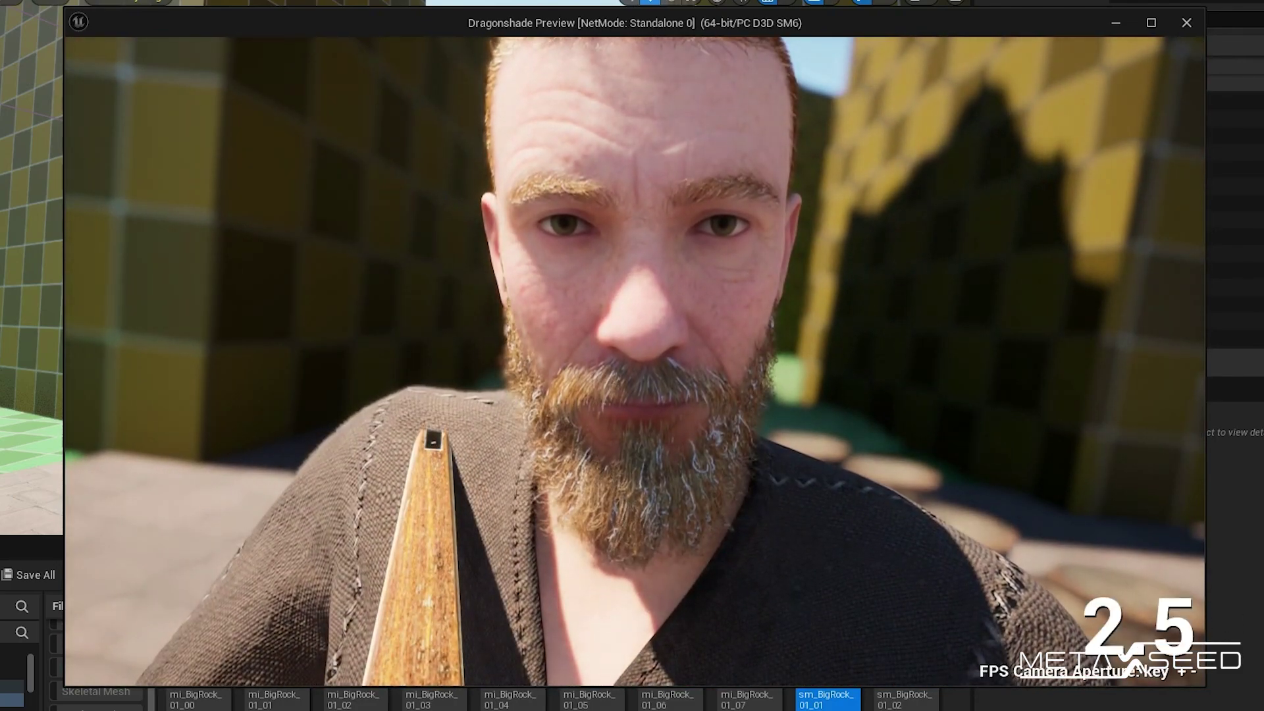
key(plus)
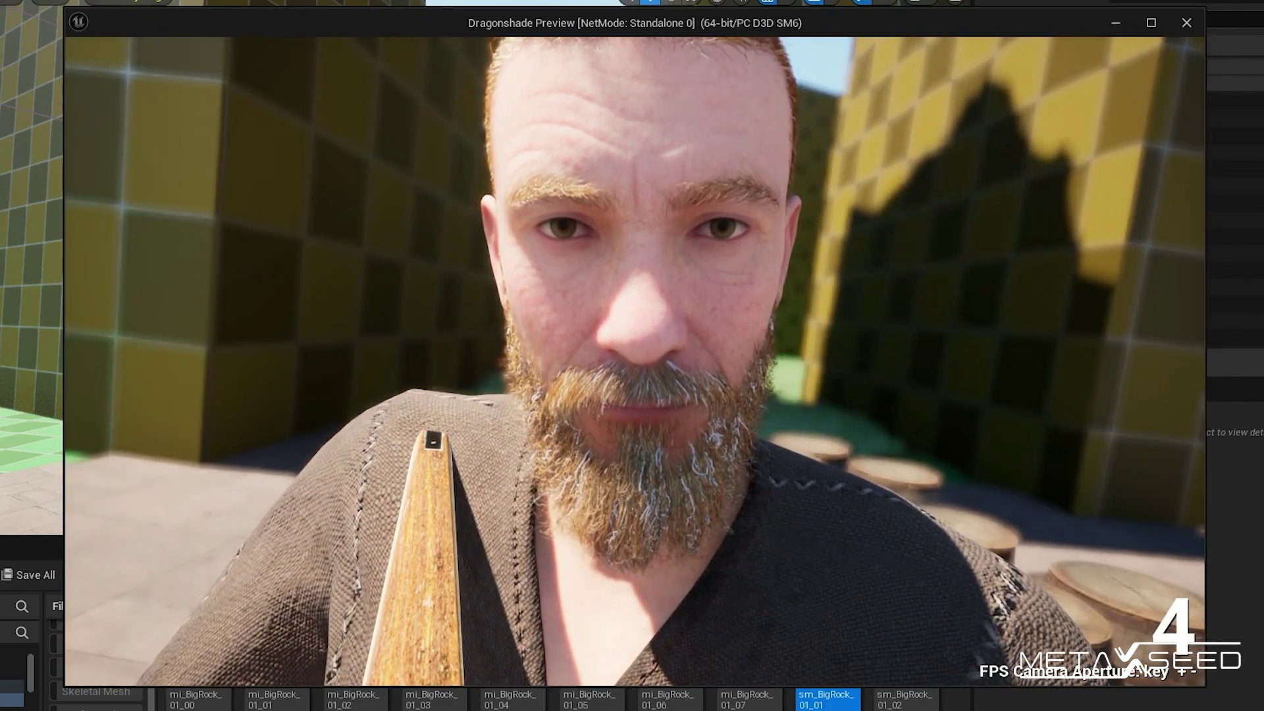
key(plus)
key(plus)
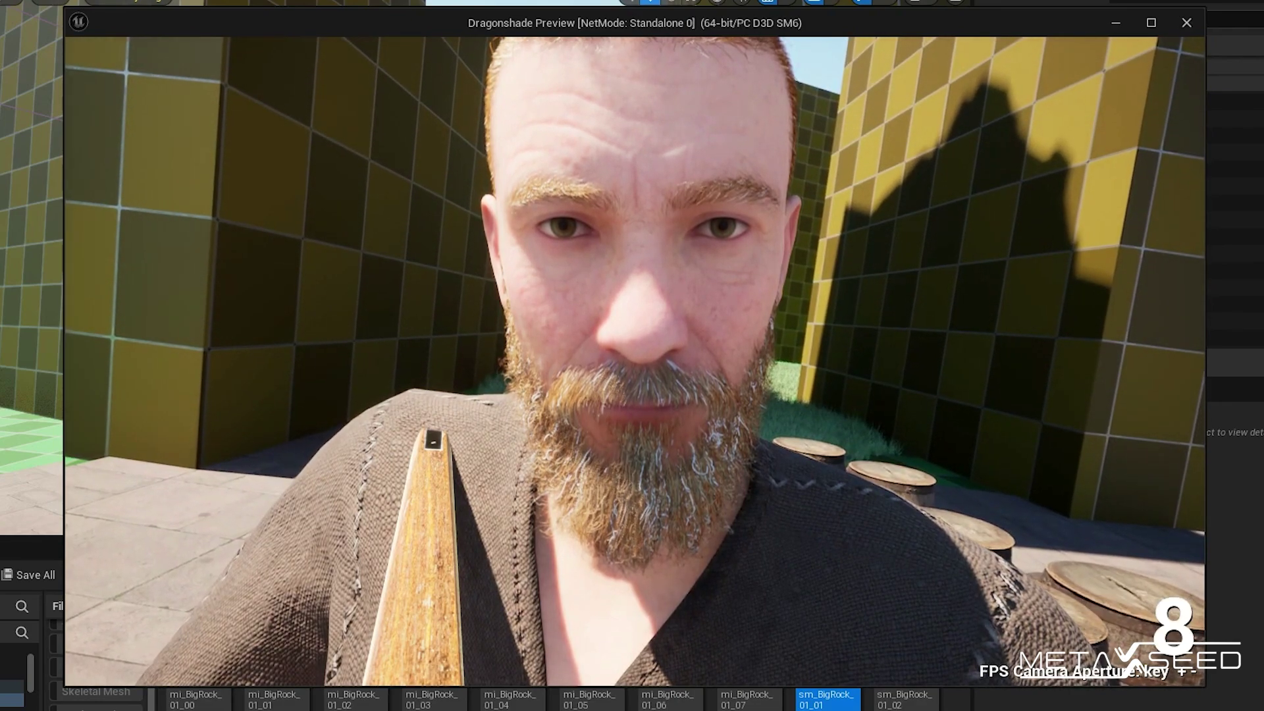
- Lower the camera aperture to 5.5 and further to blur the walls and barrels behind the character's face
key(plus)
key(minus)
key(minus)
key(minus)
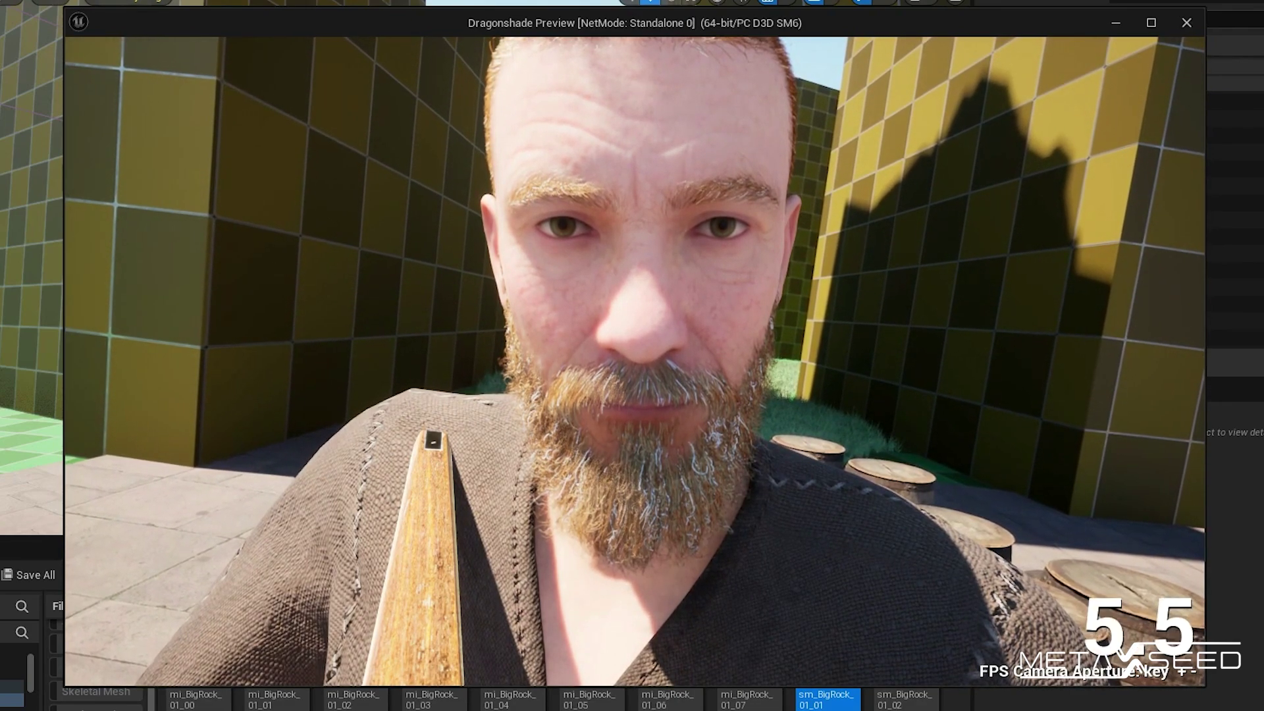
key(minus)
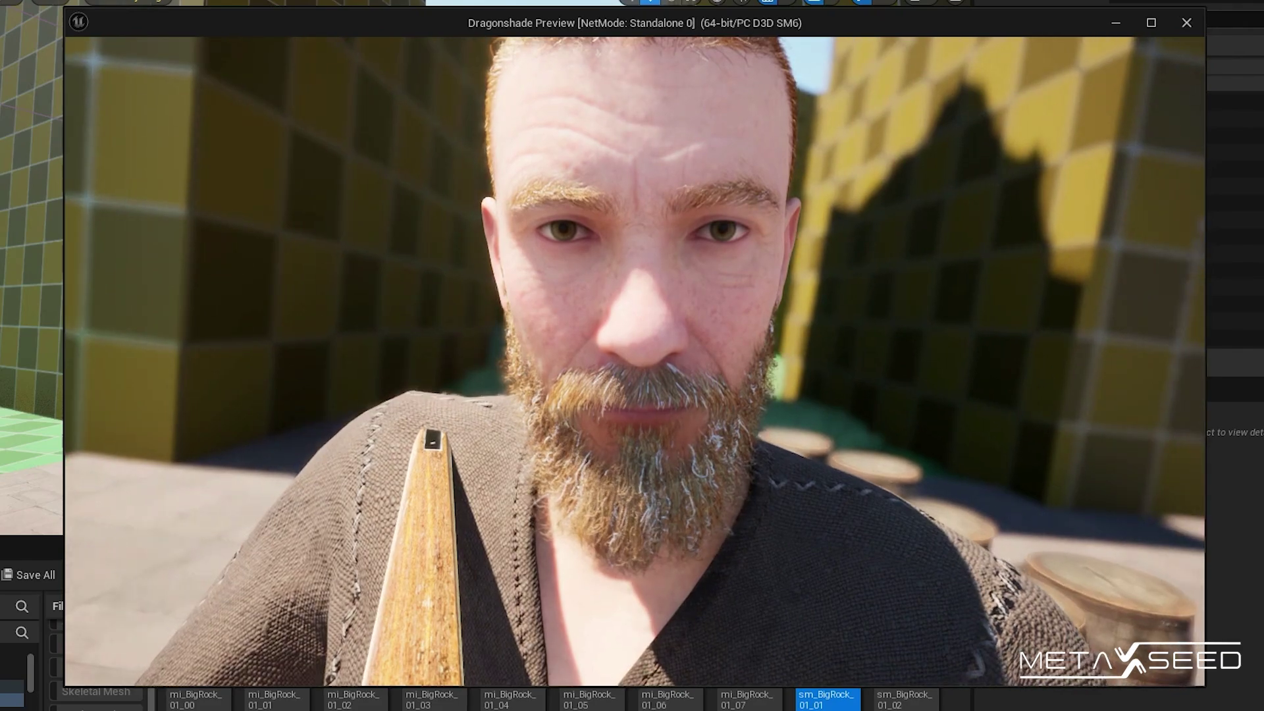